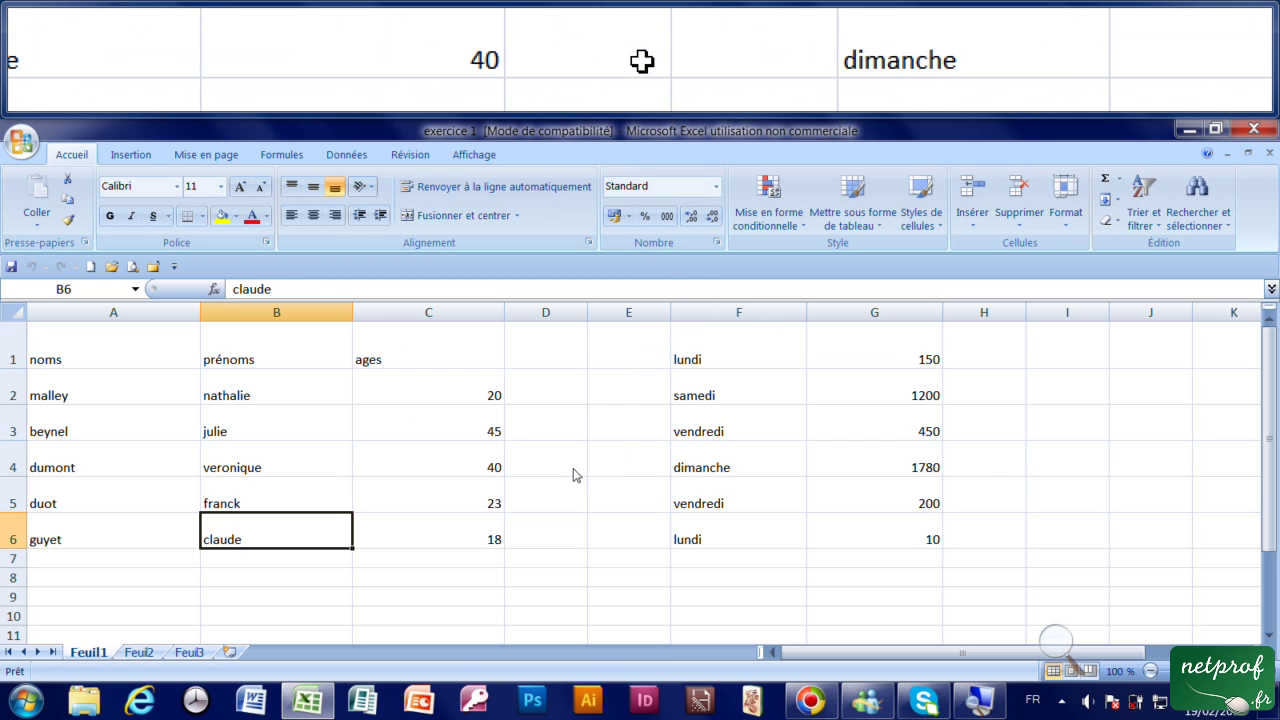
Step: Insert four blank rows above the header row of the table, at row 1
scroll(462, 488, "down", 4)
scroll(463, 486, "up", 4)
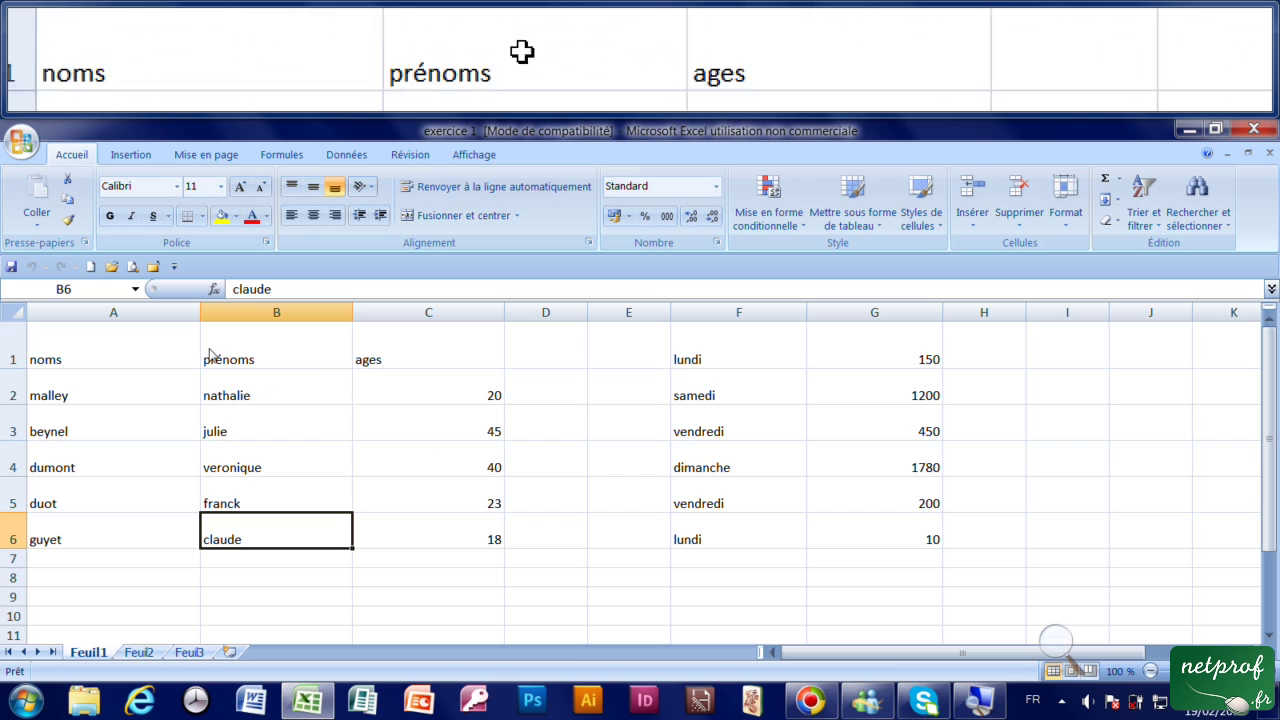
left_click(13, 359)
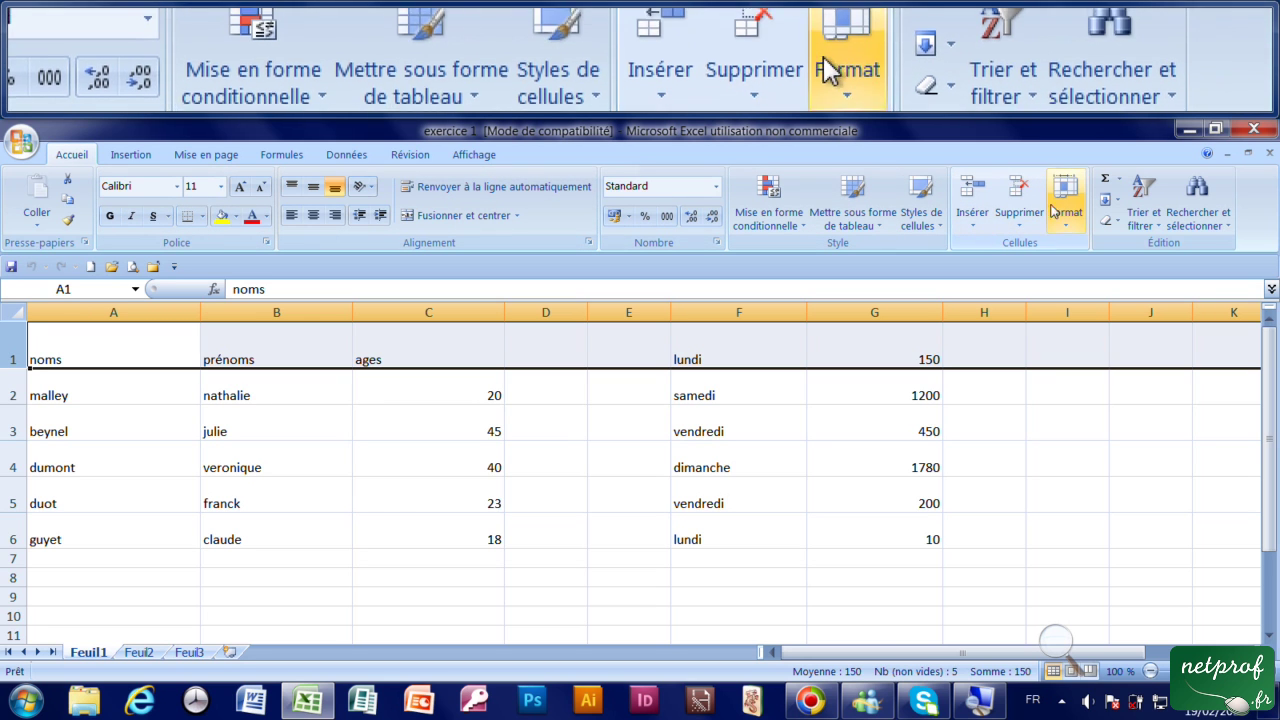
left_click(970, 190)
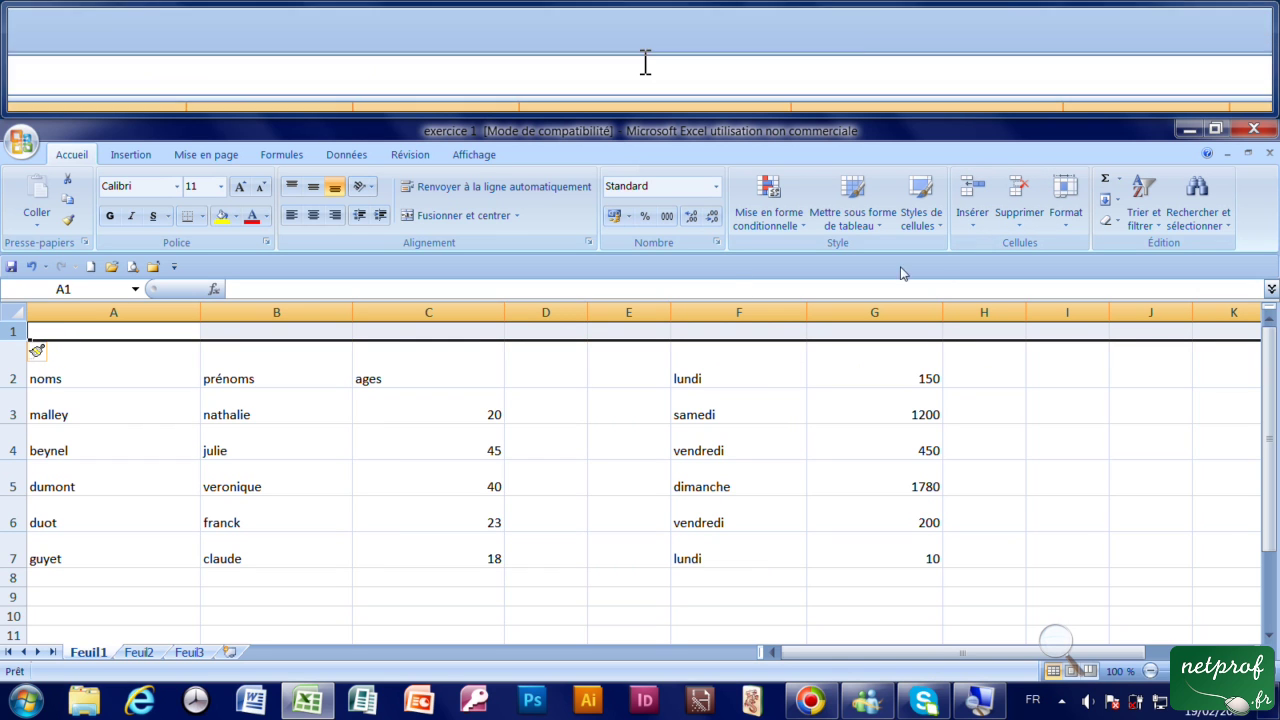
left_click(975, 193)
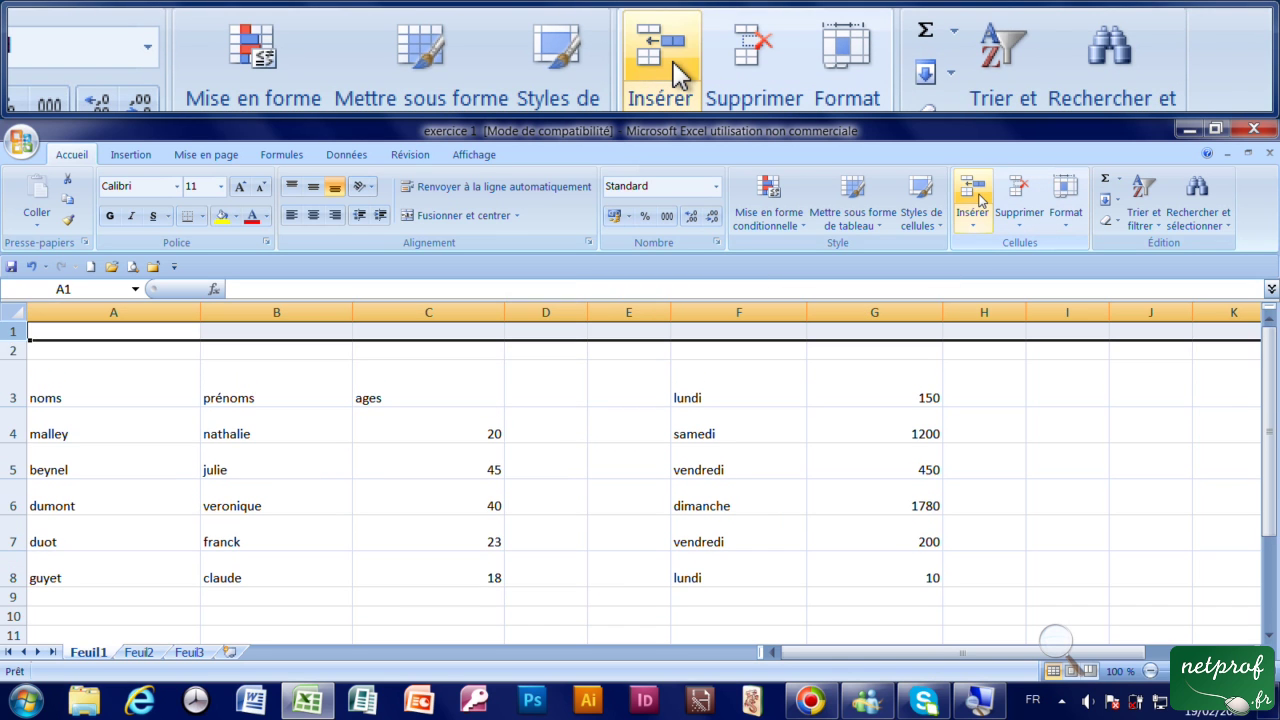
left_click(975, 195)
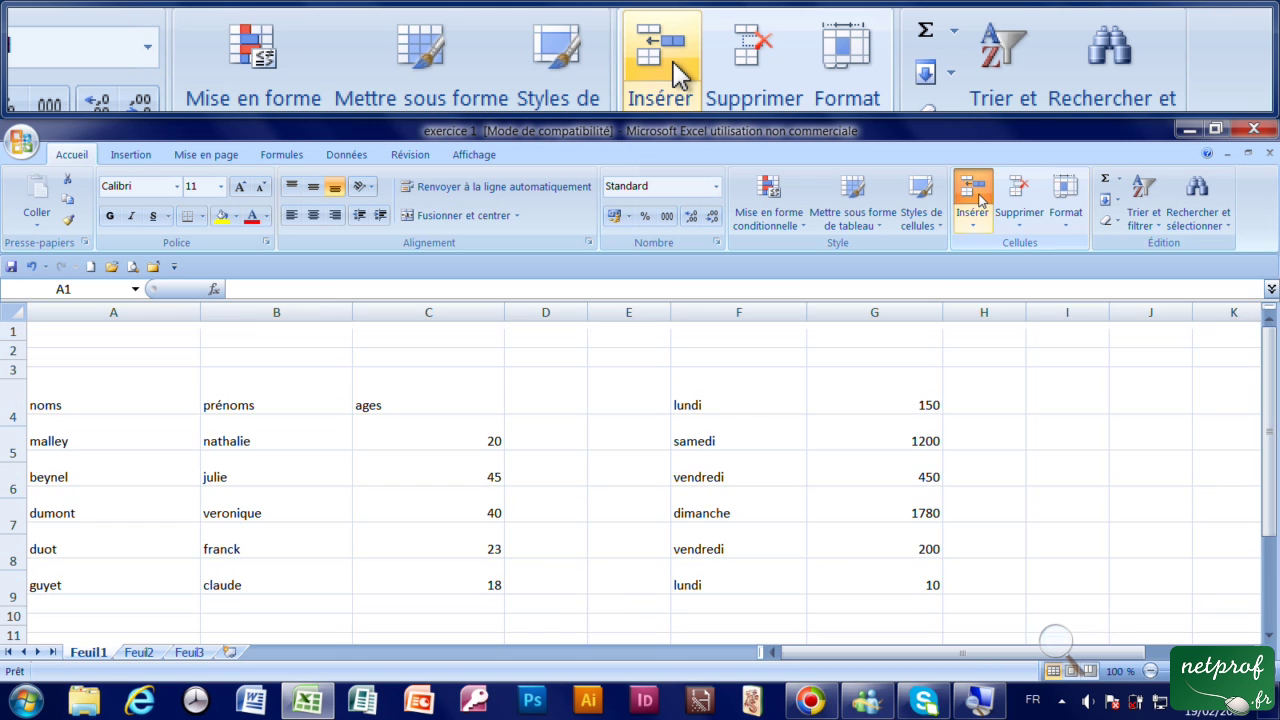
left_click(975, 195)
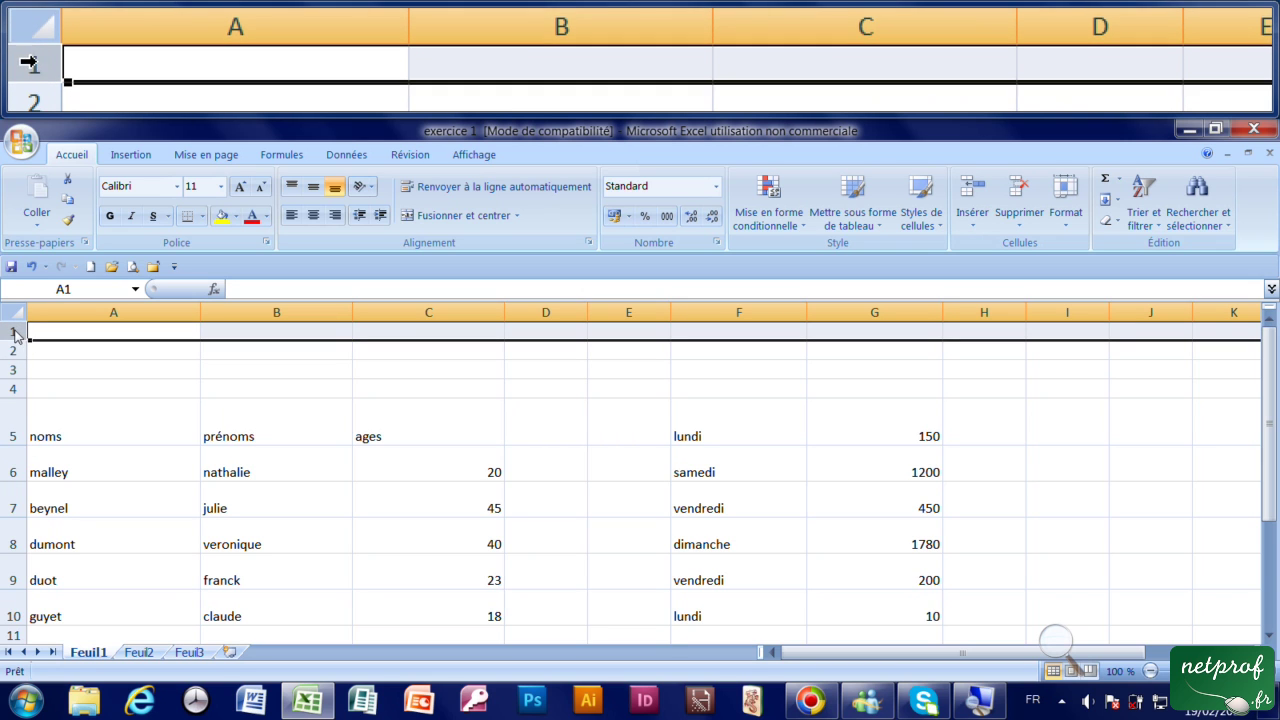
left_click(106, 411)
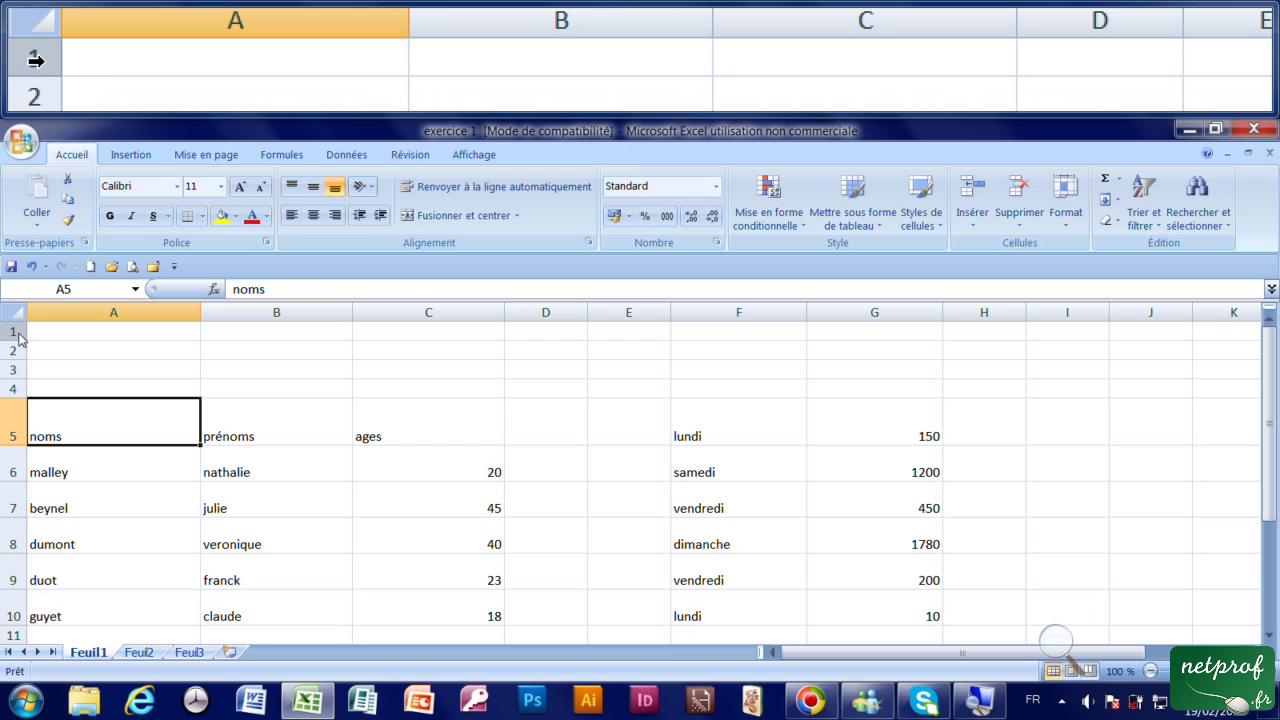
Step: Delete the four blank rows 1 to 4 above the table in one operation
left_click_drag(16, 334, 20, 390)
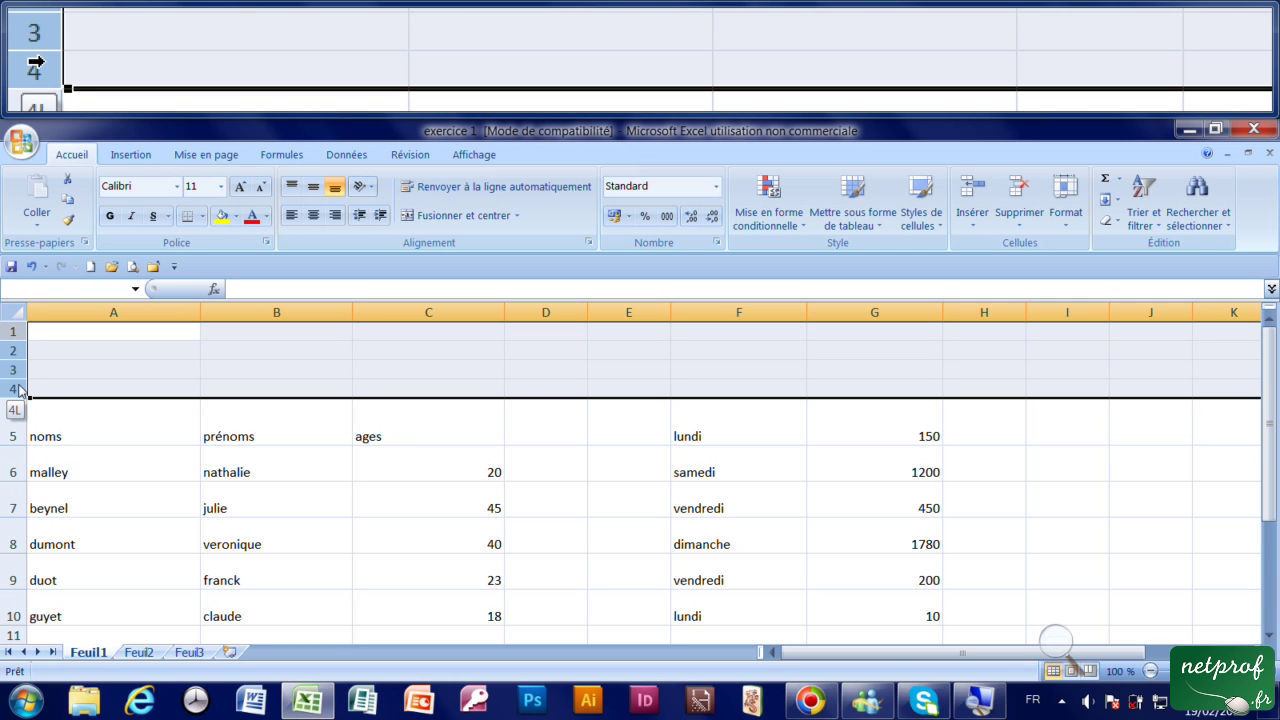
left_click_drag(20, 390, 20, 390)
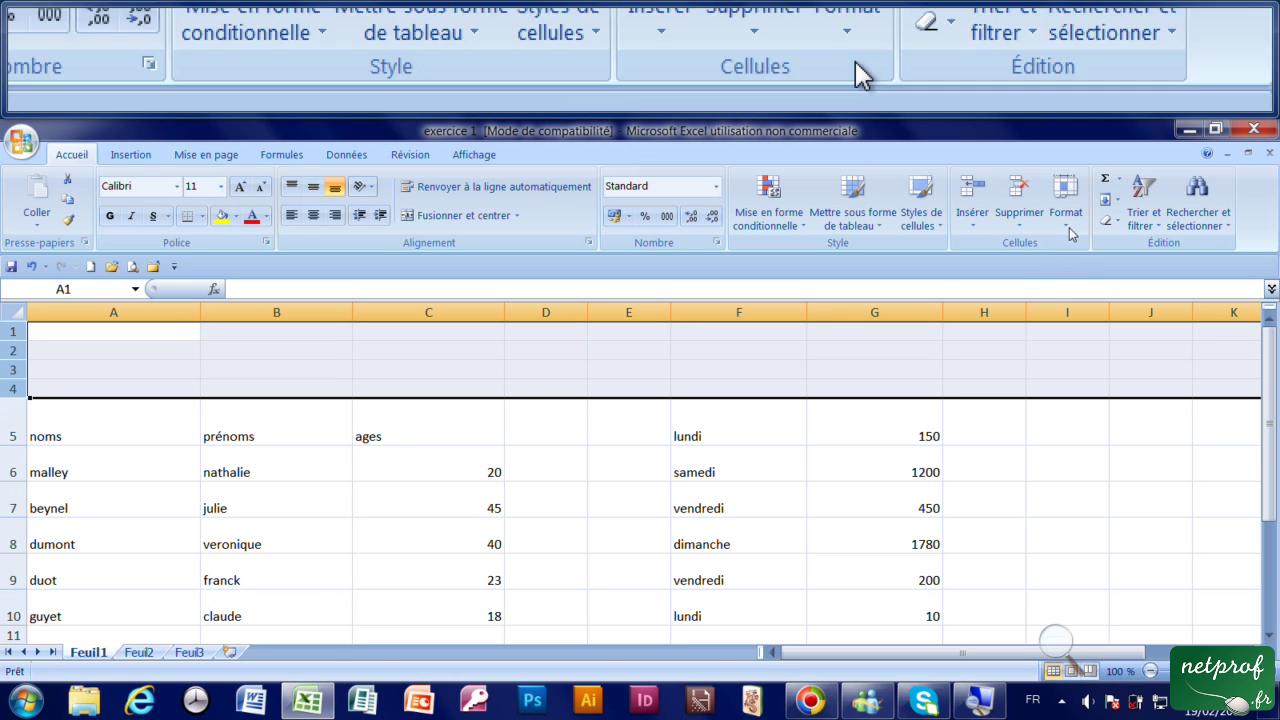
key("super+plus")
left_click(1017, 191)
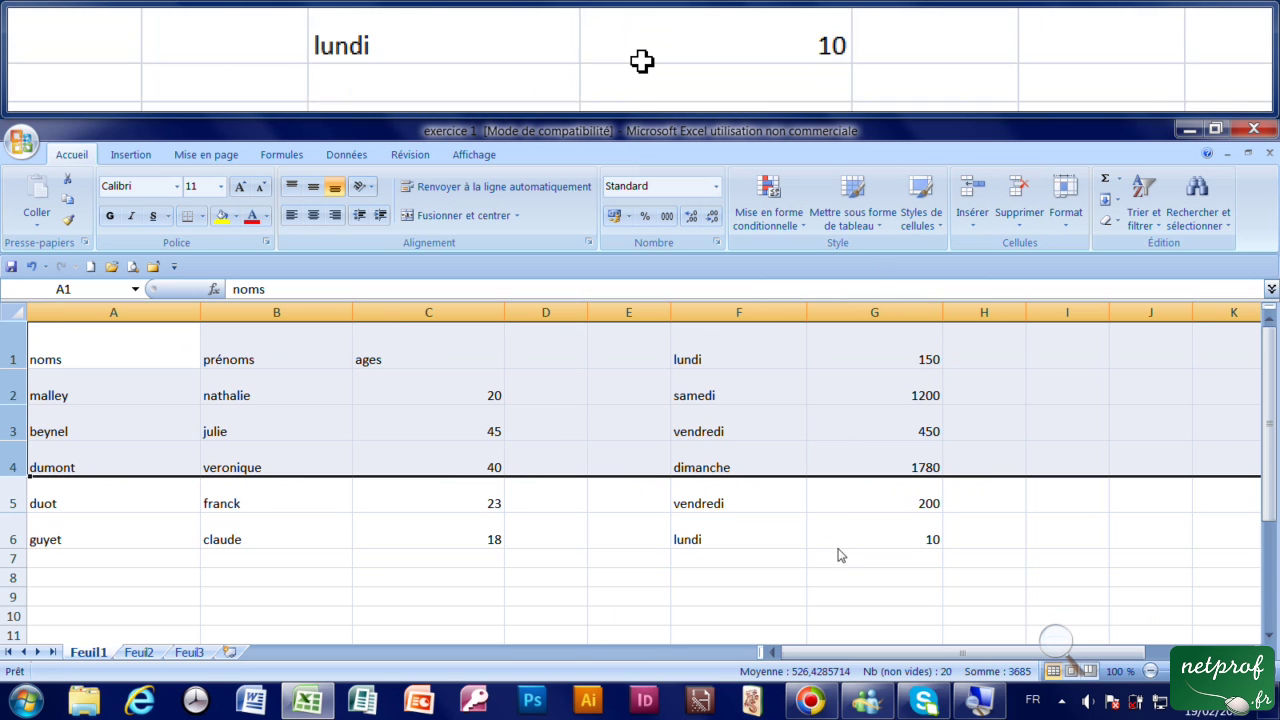
left_click(838, 553)
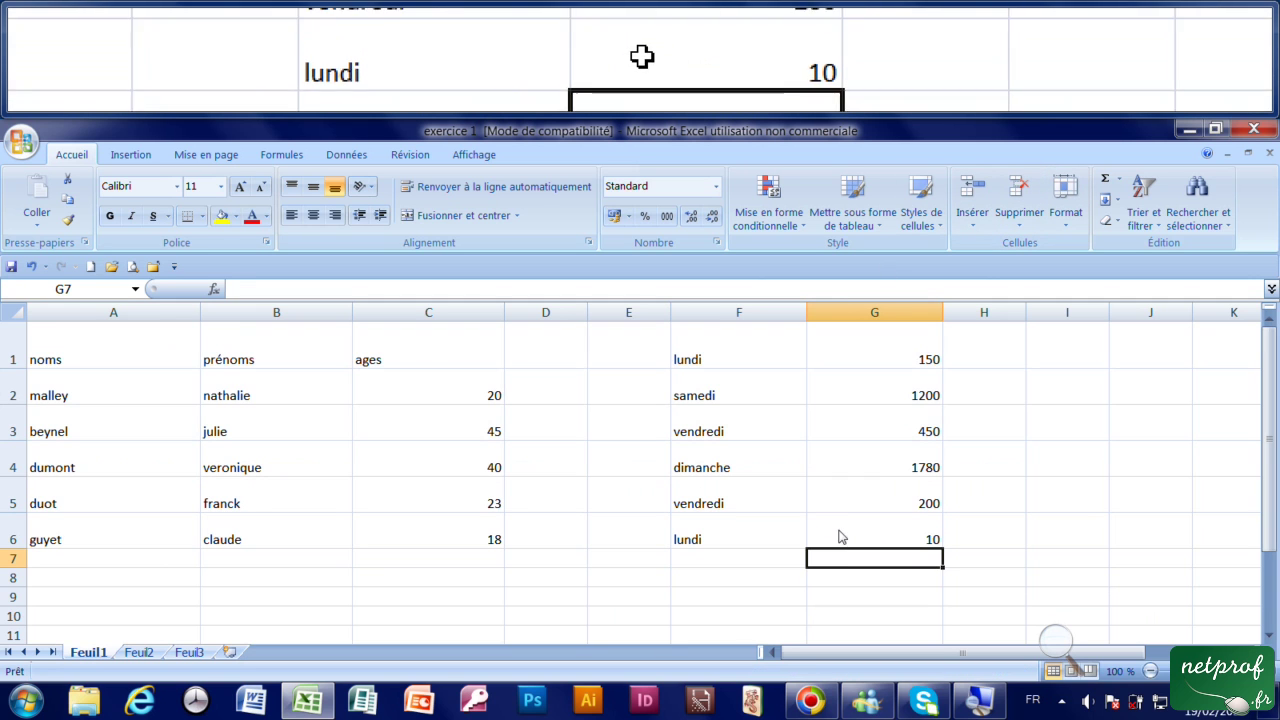
Step: Insert three blank rows above the table at once, using rows 1 to 3 as the selection
left_click(13, 355)
left_click_drag(13, 355, 17, 432)
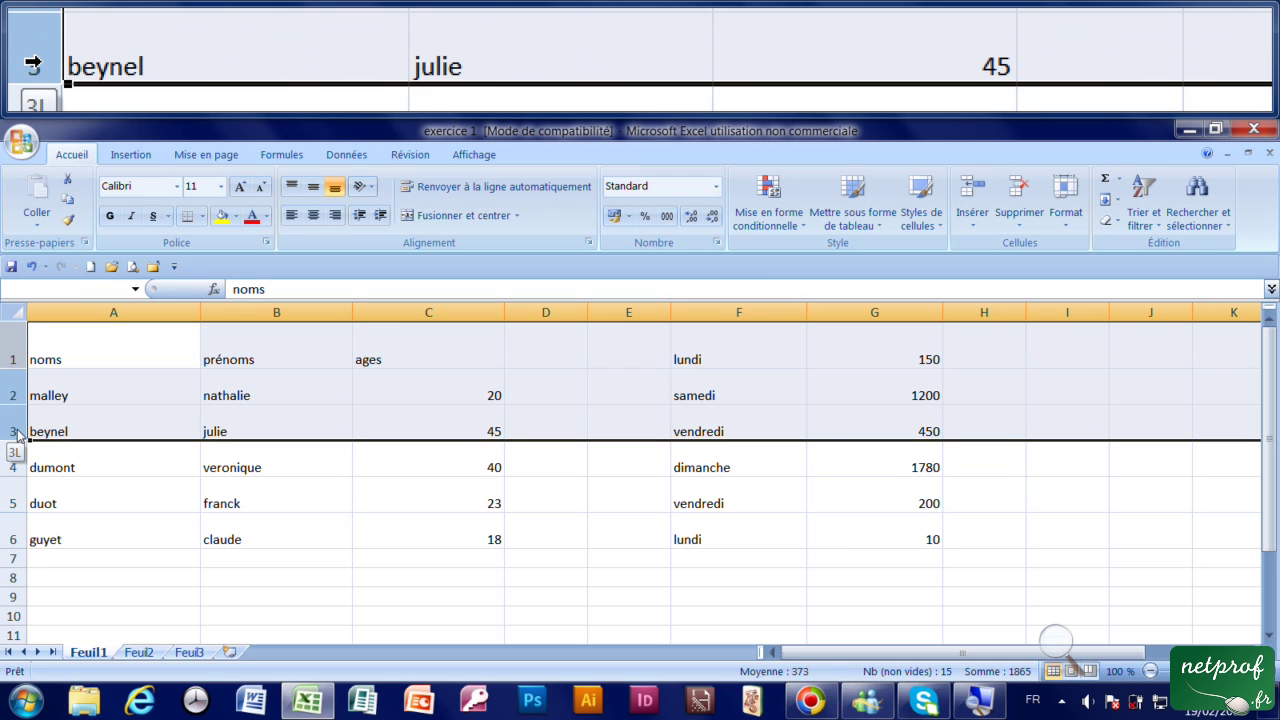
left_click(975, 187)
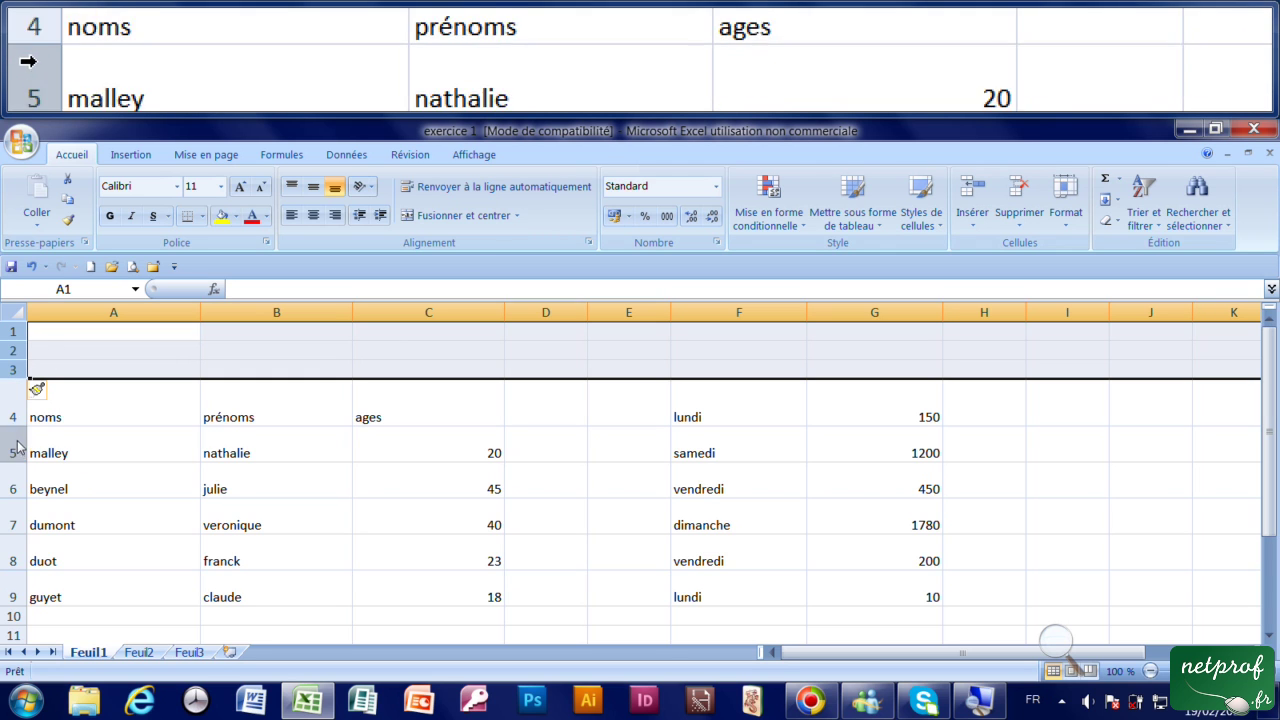
left_click(46, 369)
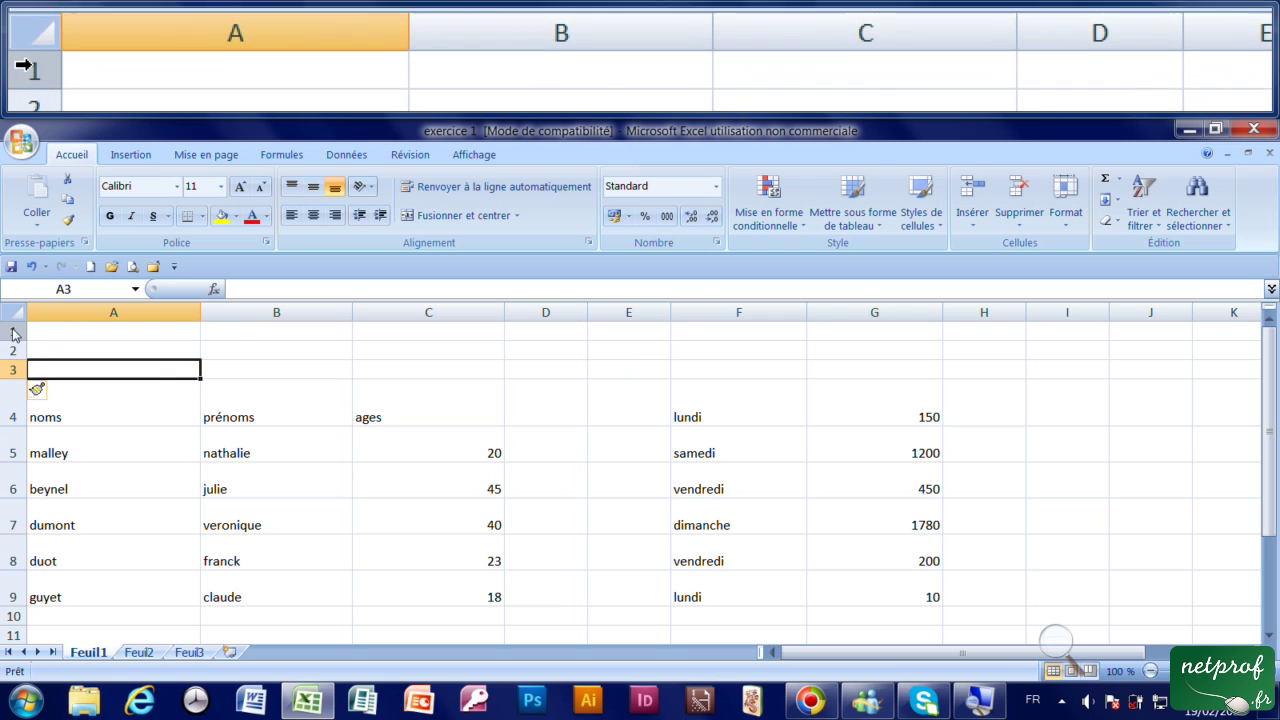
Step: Delete blank rows 1 and 2 above the table
left_click(14, 334)
left_click_drag(15, 347, 16, 350)
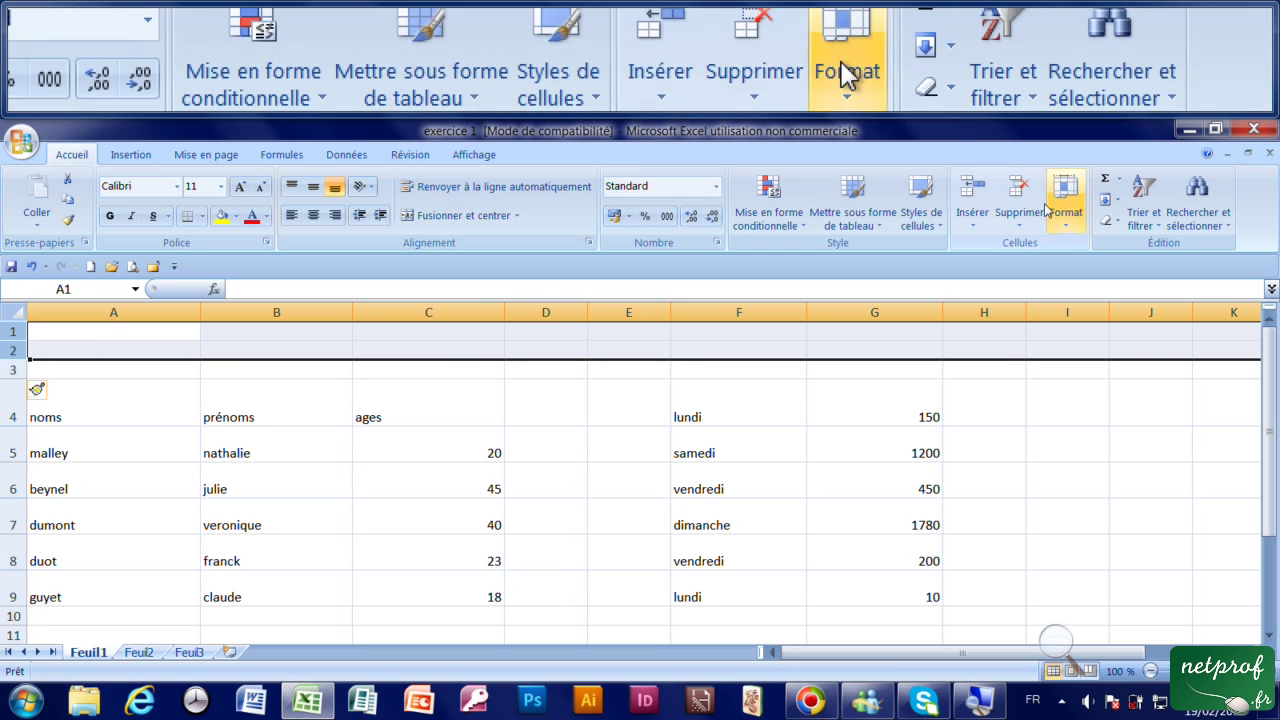
left_click(1020, 198)
left_click(418, 585)
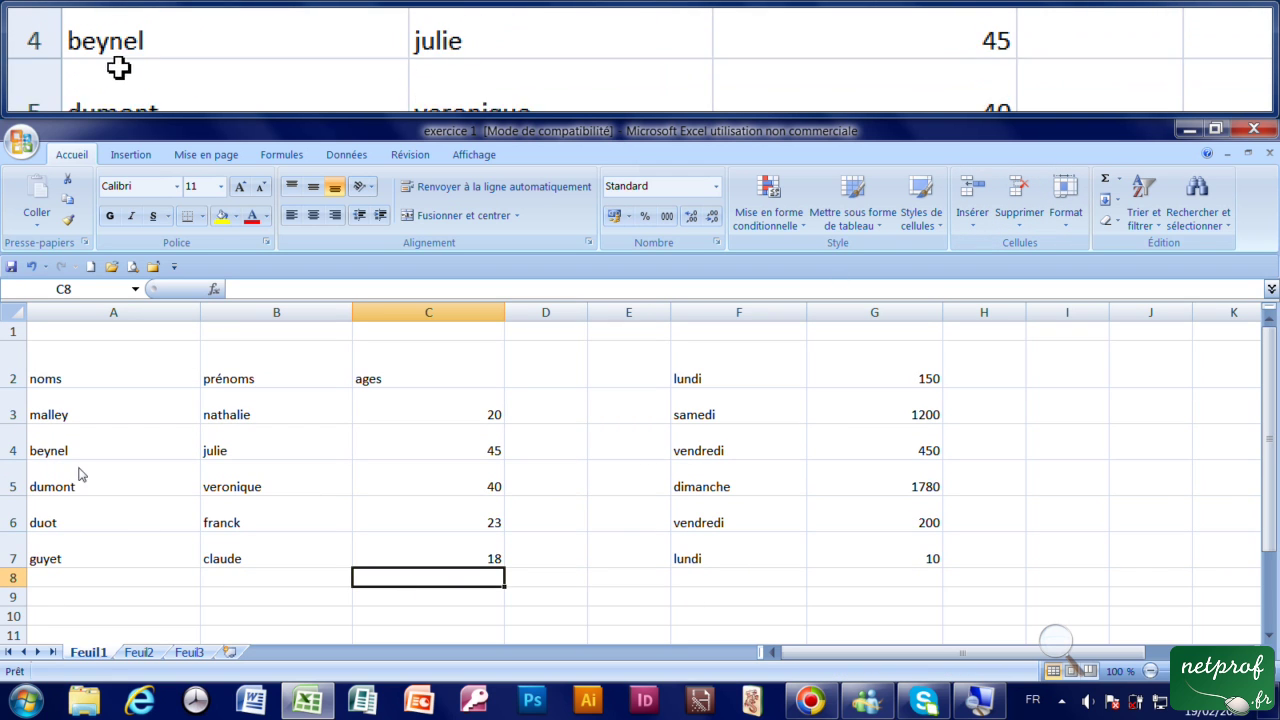
Step: Insert one blank row inside the table at row 5 and another at row 3
left_click(23, 483)
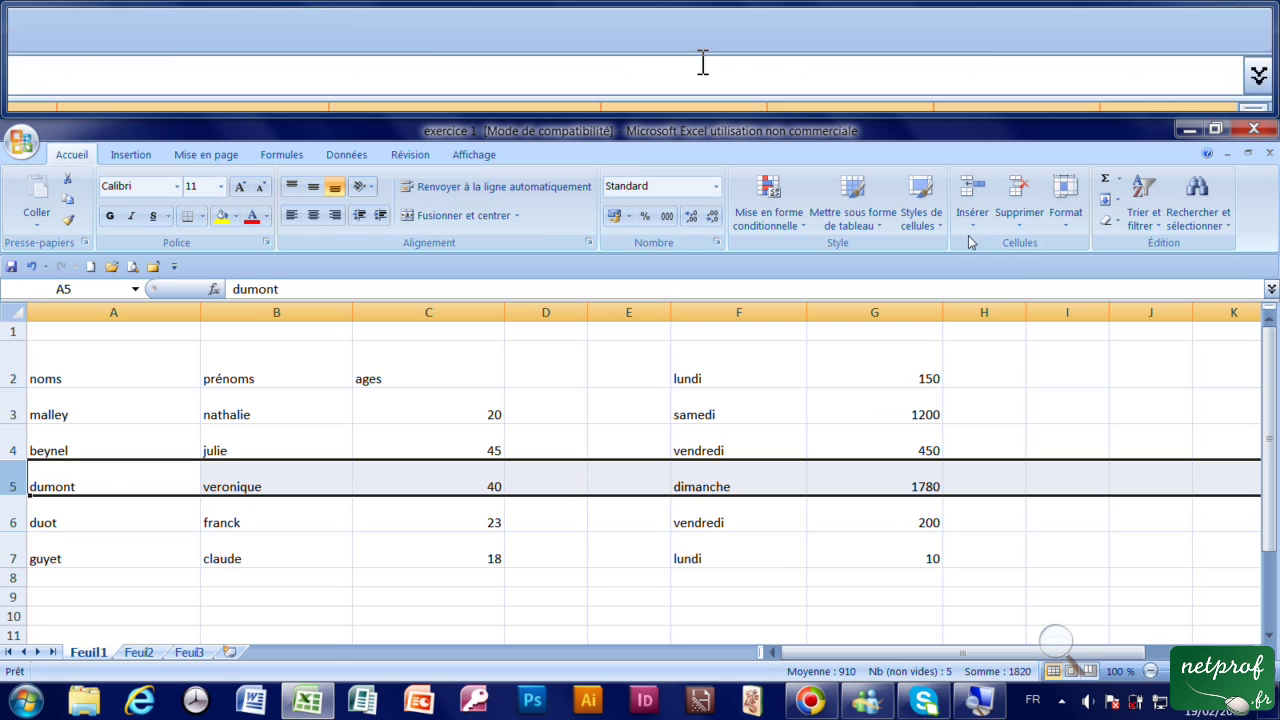
left_click(972, 190)
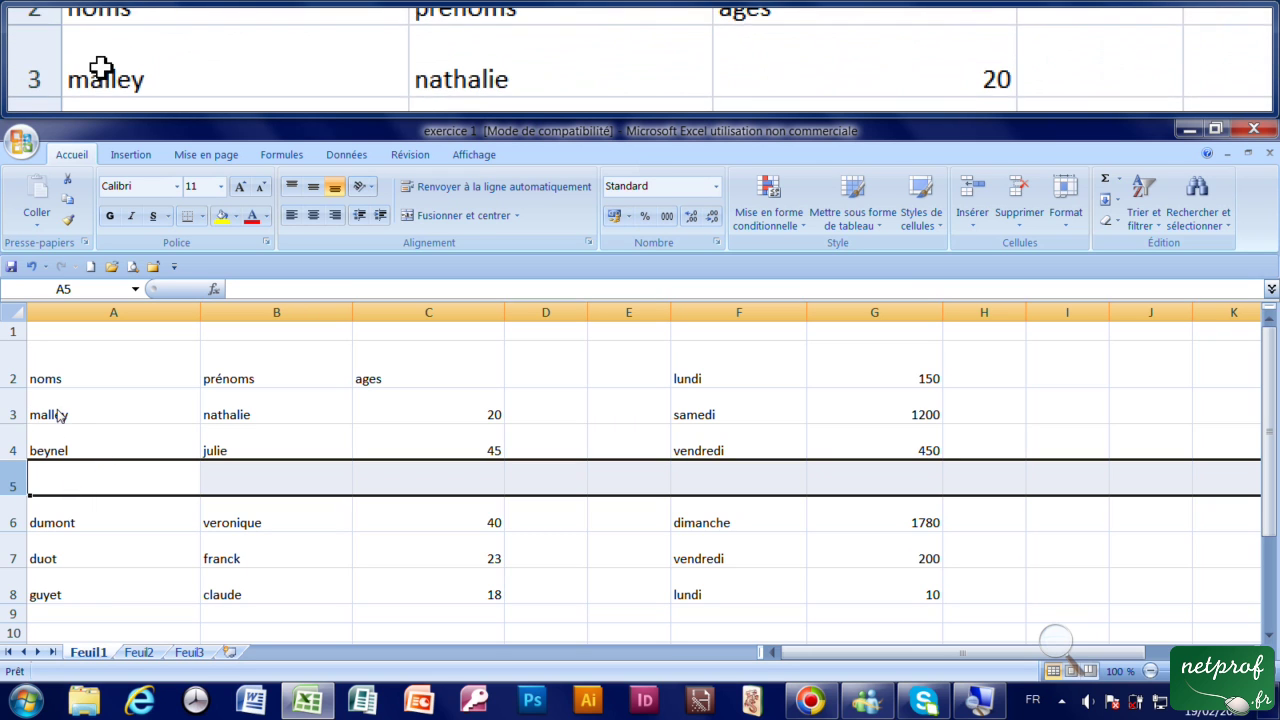
left_click(15, 414)
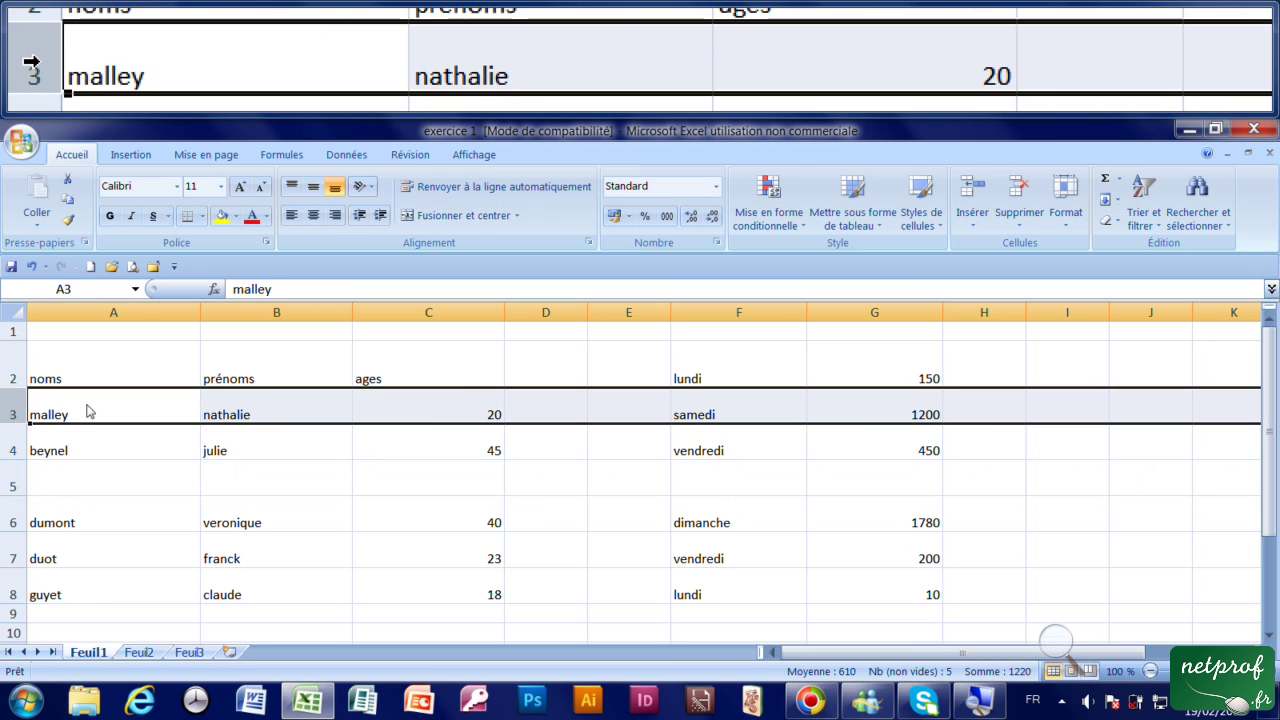
left_click(978, 195)
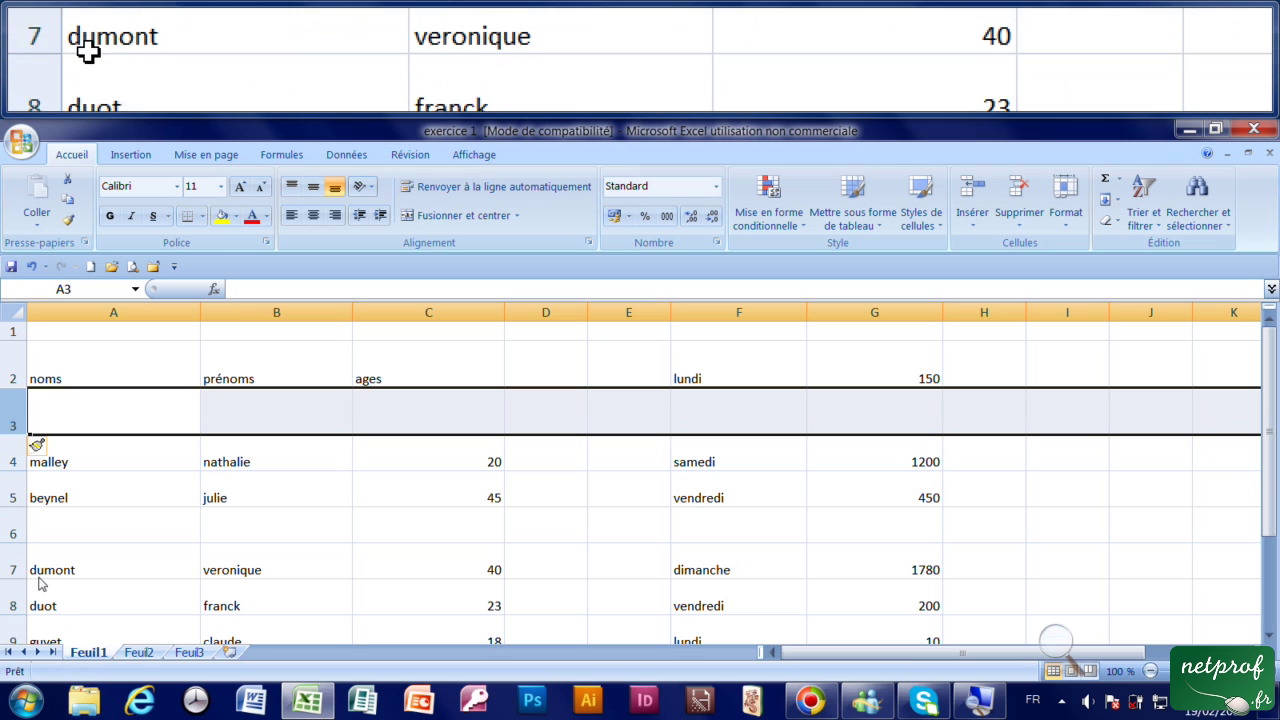
Step: Delete the two blank rows 3 and 6 inside the table together
left_click(12, 532)
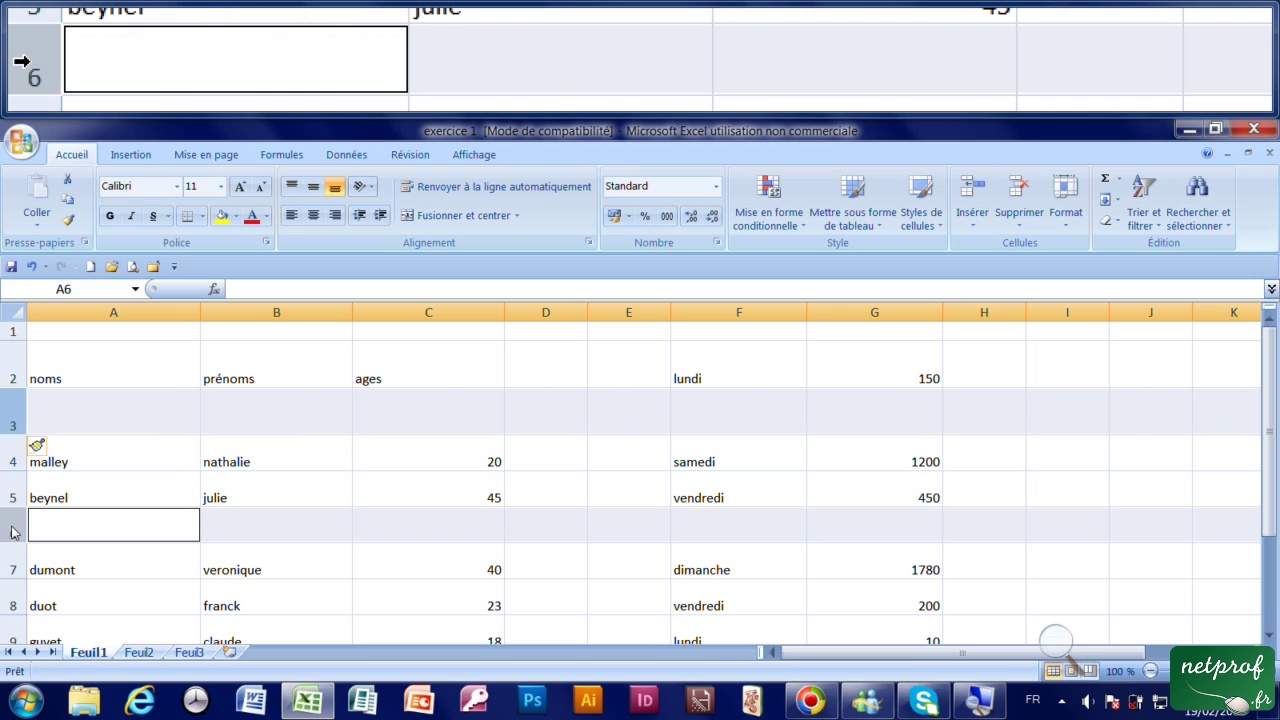
left_click(1019, 196)
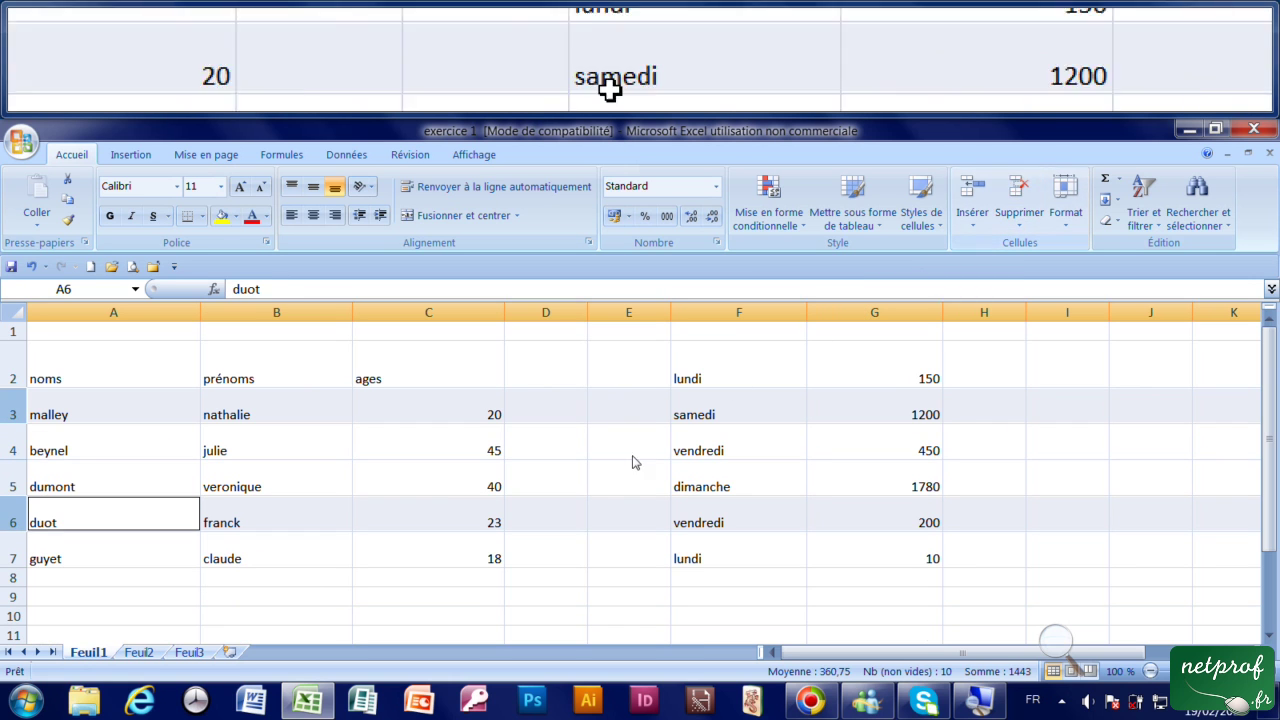
left_click(614, 562)
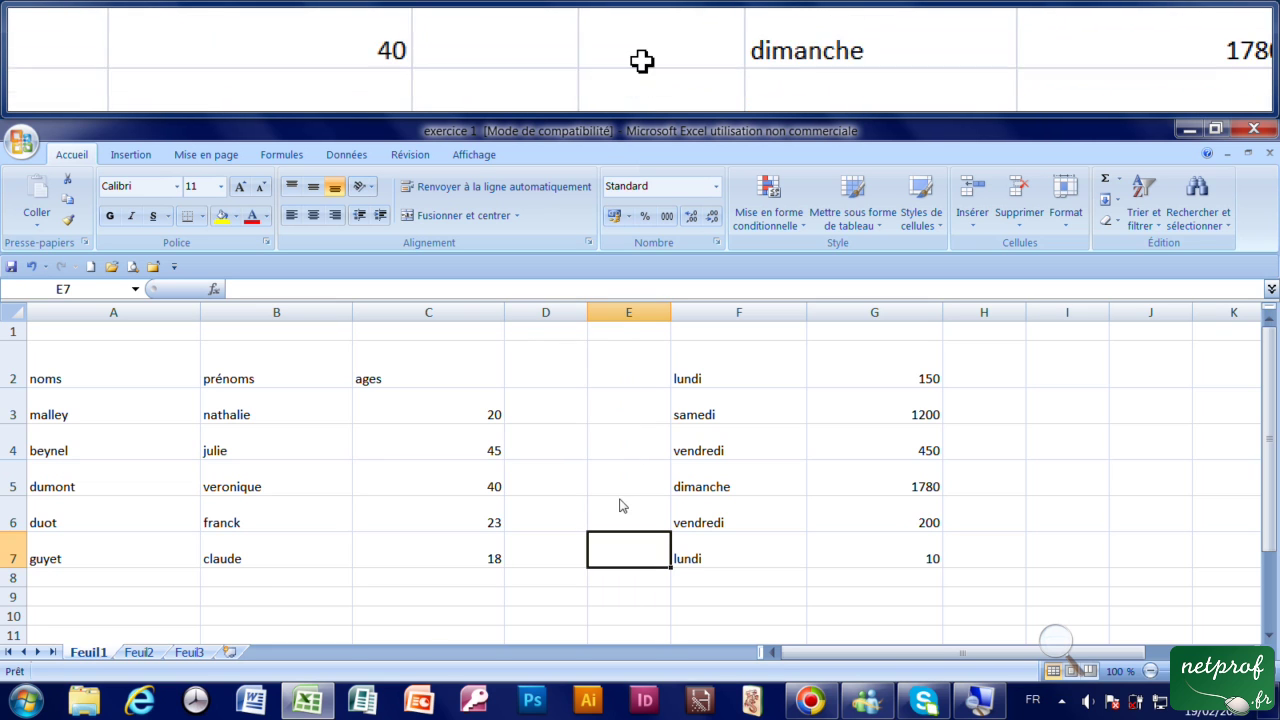
Step: Delete the empty columns D and E between the ages column and the weekday column
left_click(559, 319)
left_click_drag(559, 319, 612, 318)
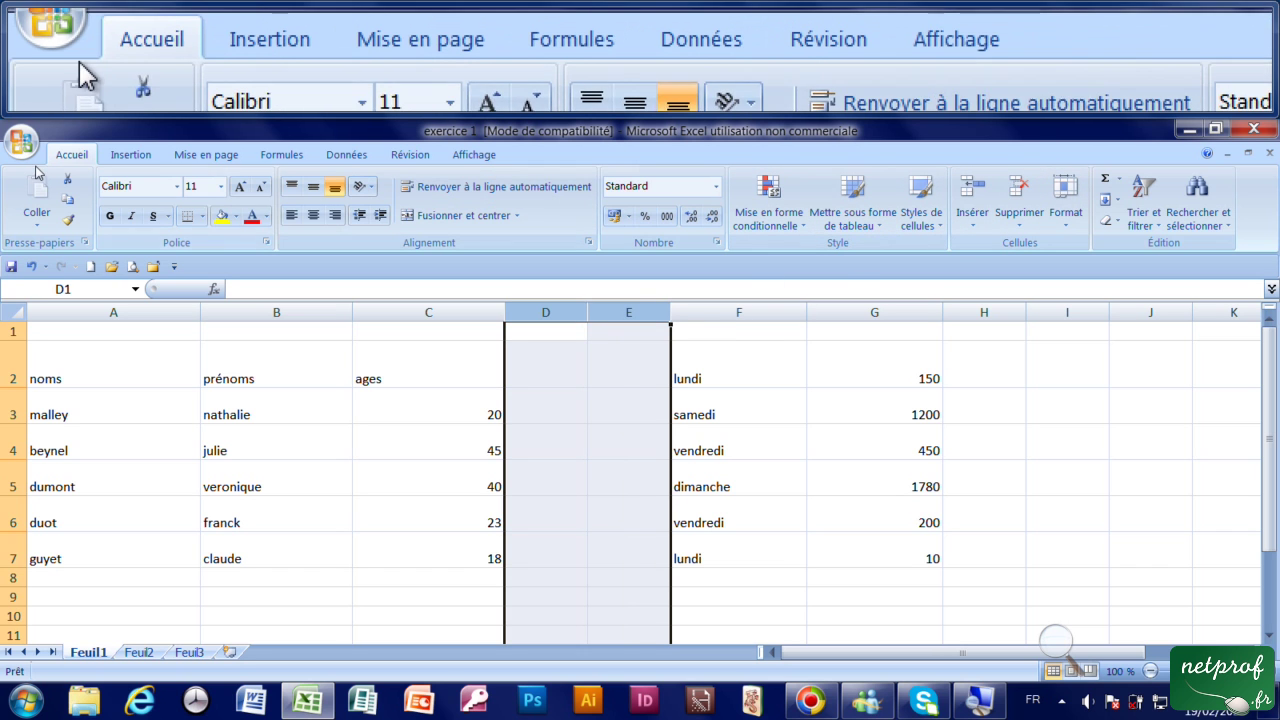
left_click(1016, 196)
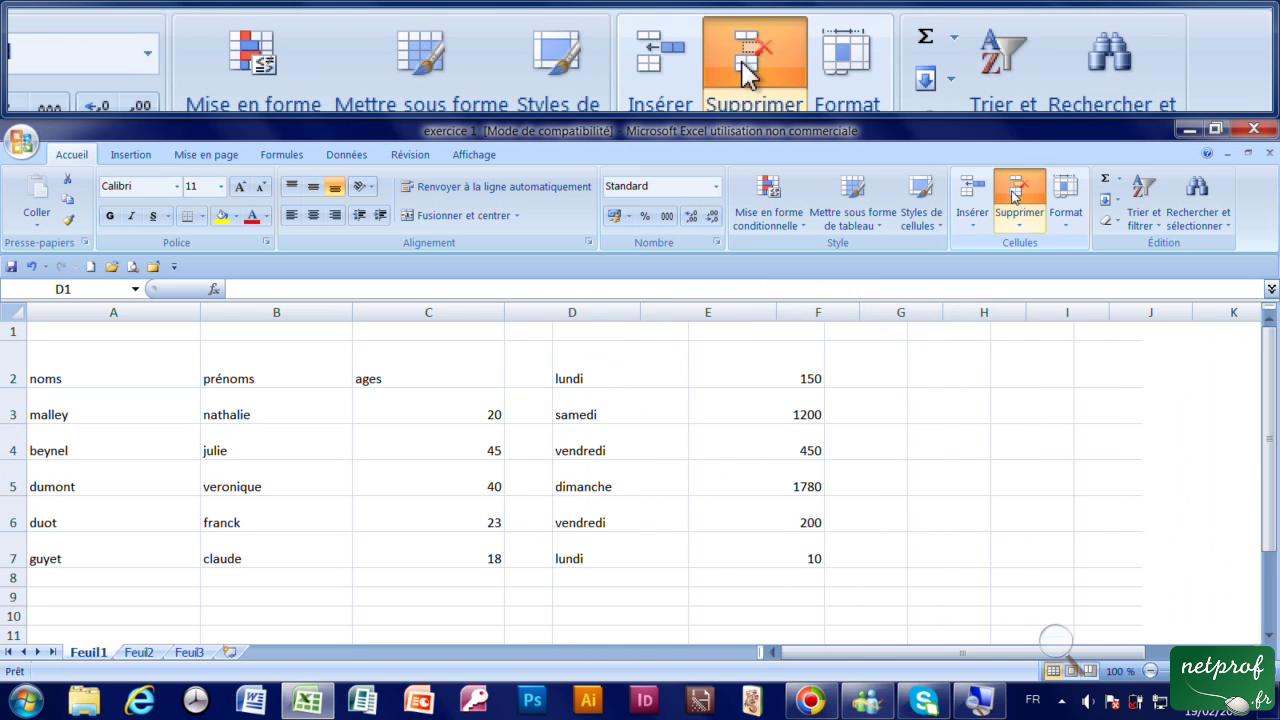
left_click(1003, 555)
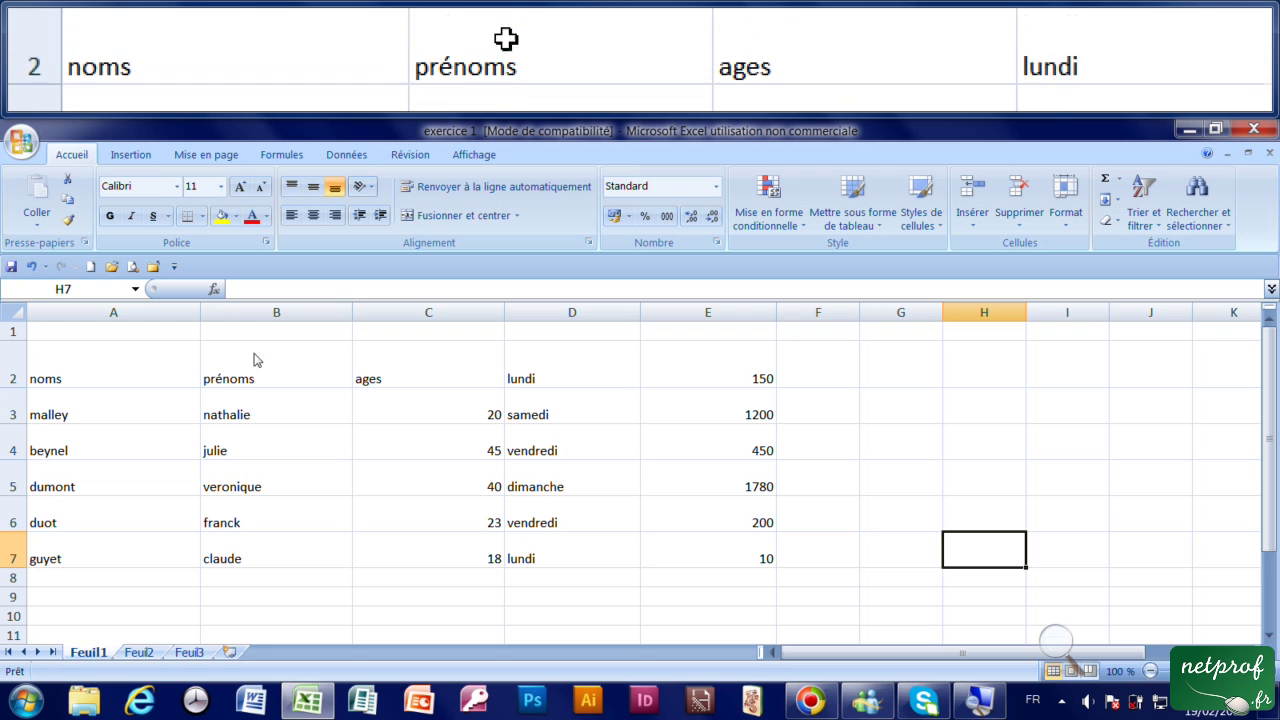
Step: Insert a blank column before the prénoms column and delete it again
left_click(277, 315)
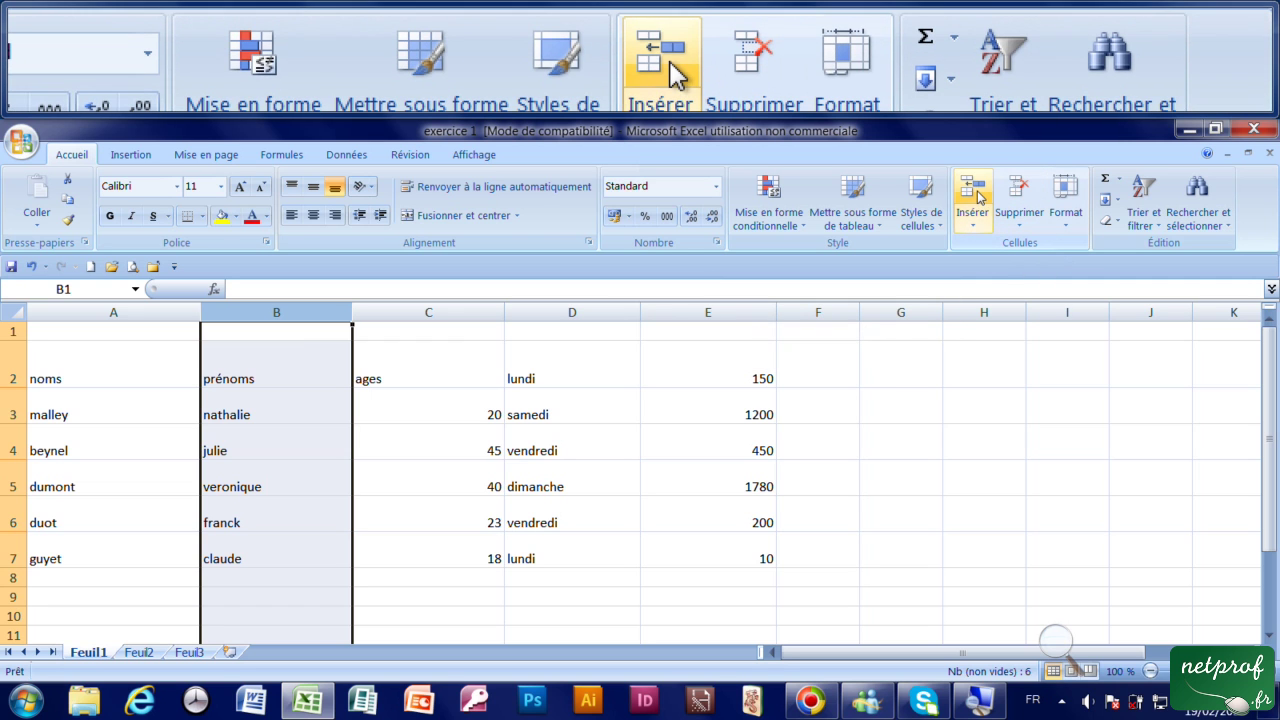
left_click(977, 196)
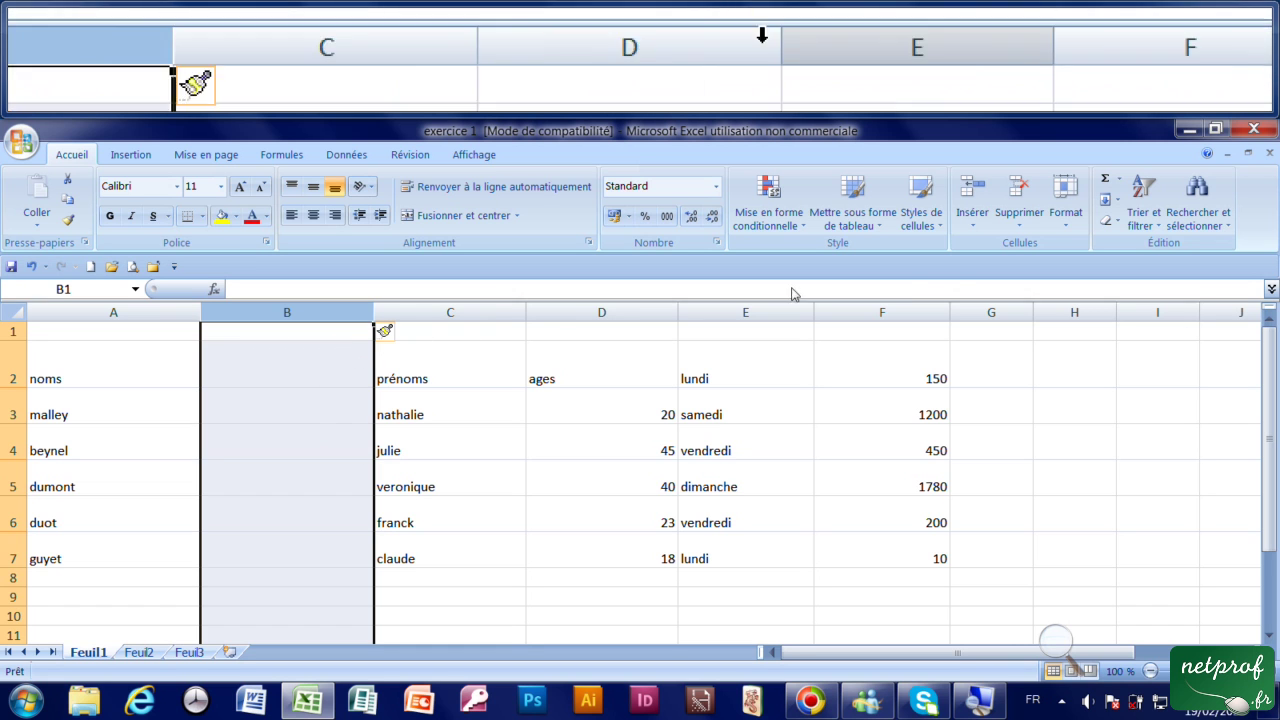
left_click(1022, 192)
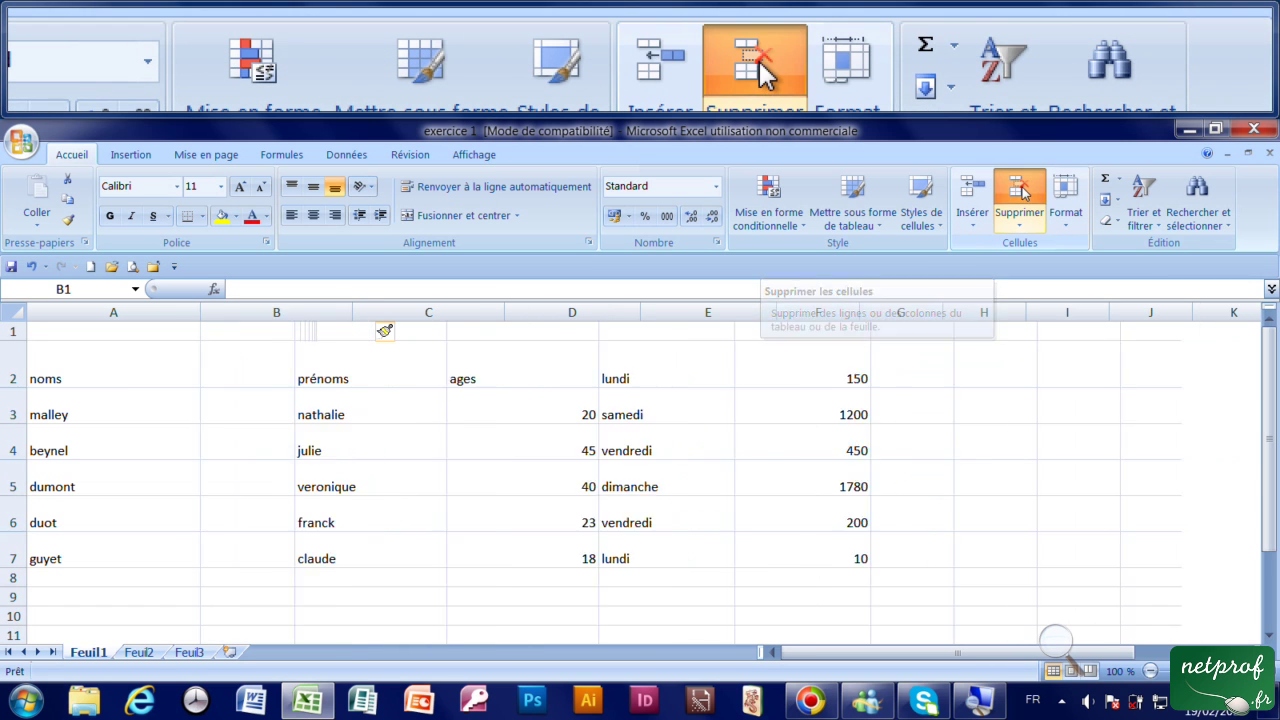
left_click(400, 405)
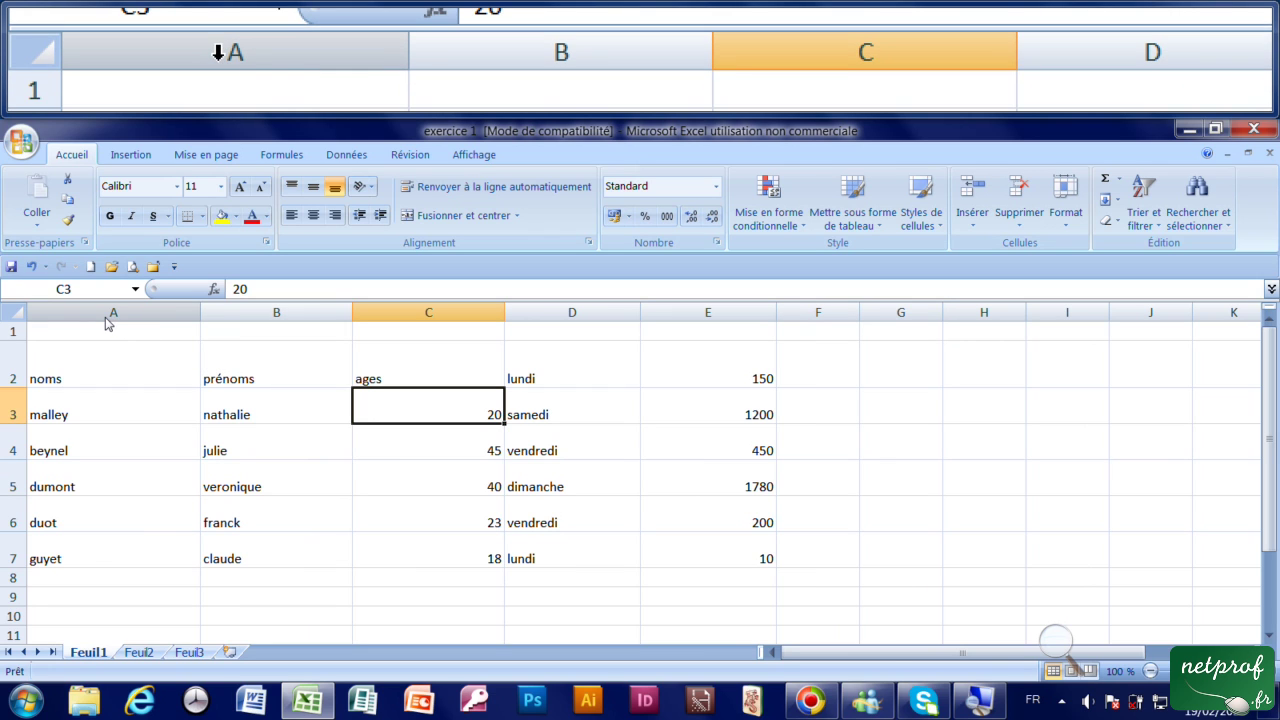
Step: Delete the noms and prénoms columns (A and B) together and undo the deletion
left_click_drag(110, 323, 262, 320)
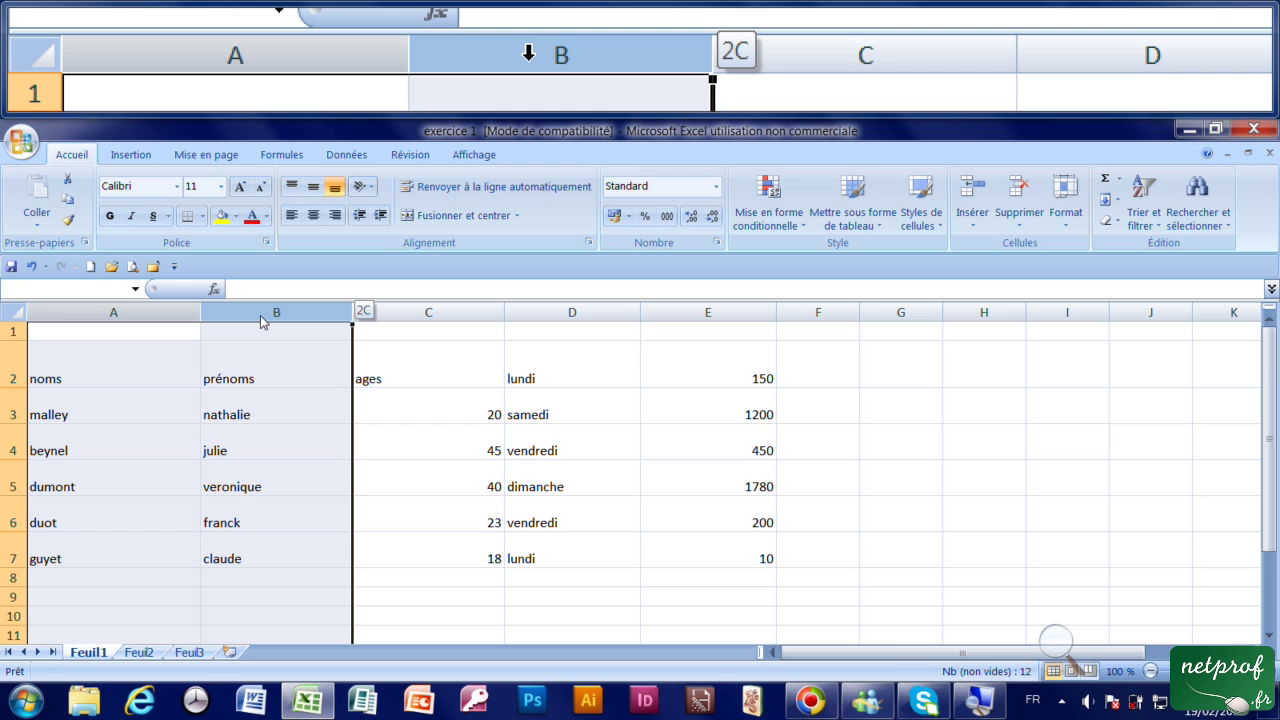
left_click_drag(262, 320, 264, 320)
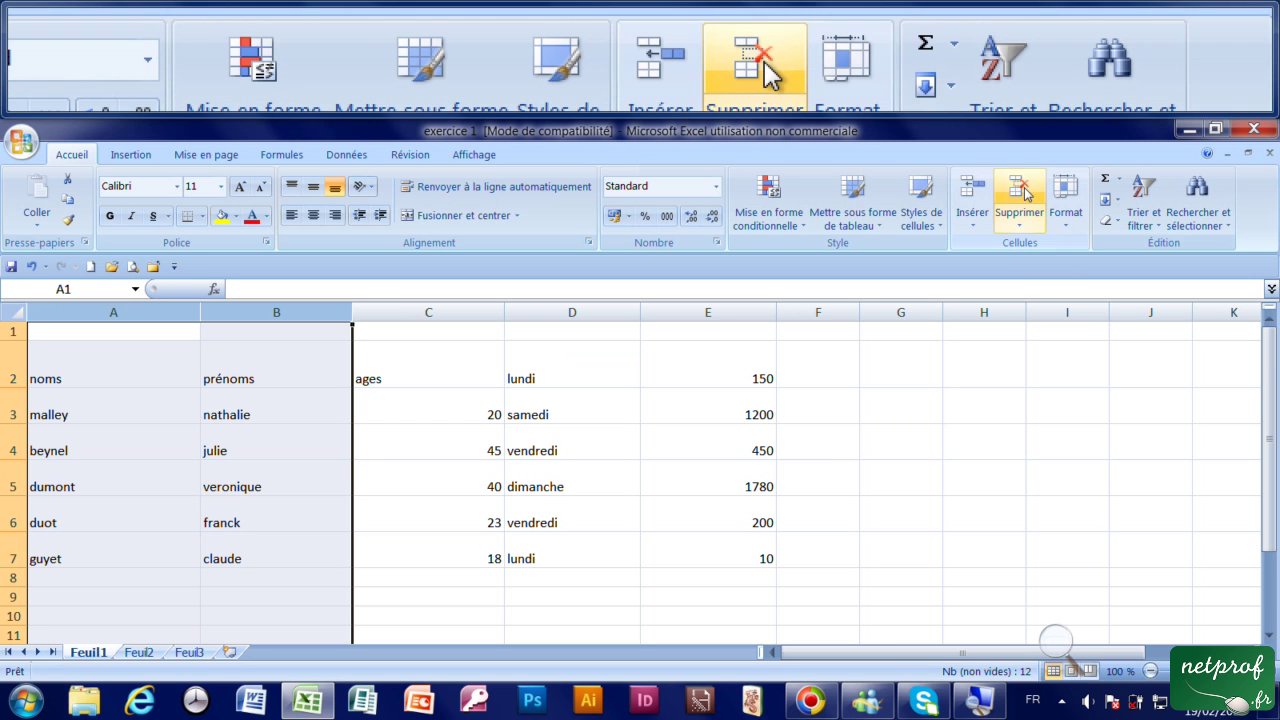
left_click(1021, 192)
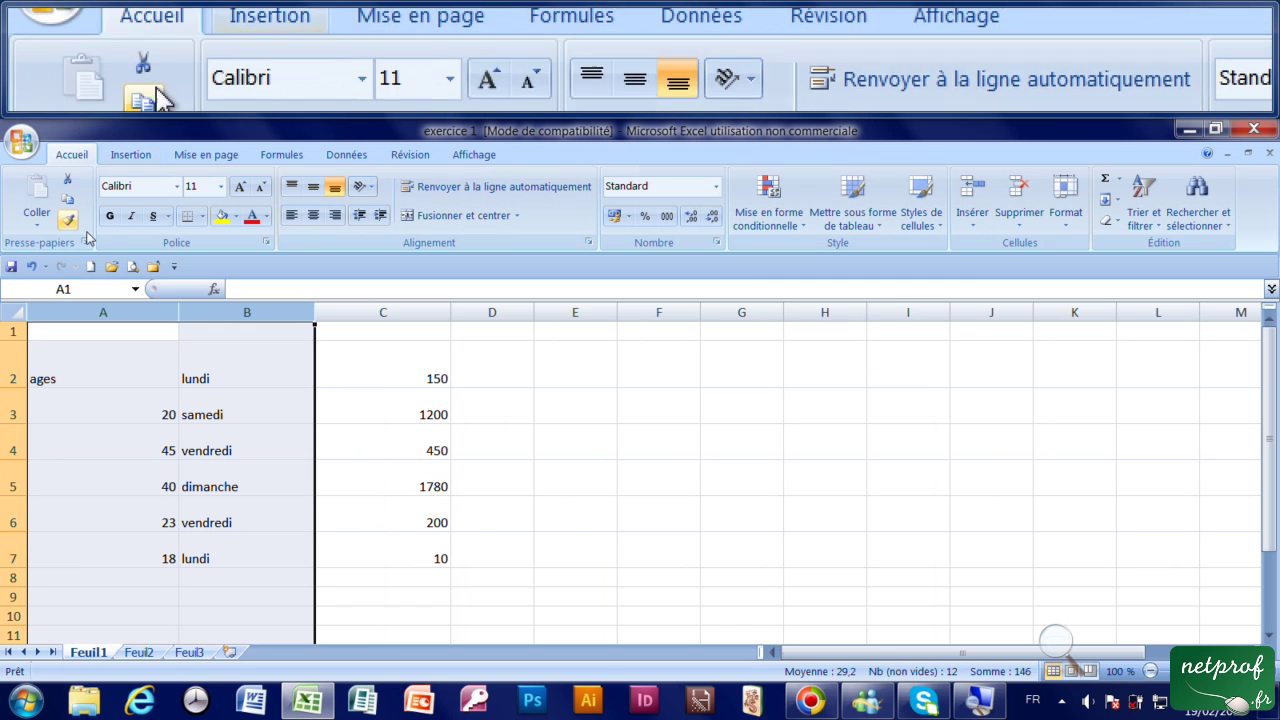
left_click(31, 265)
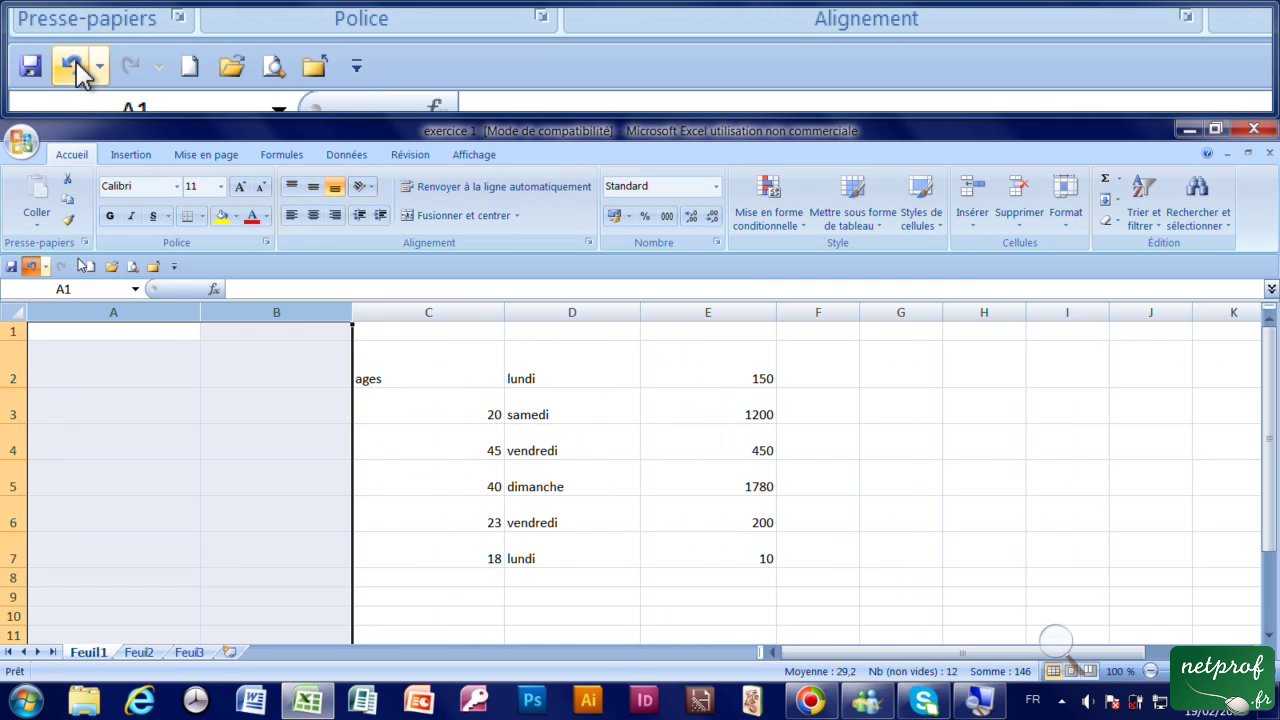
Step: Insert two blank columns before the noms column, using columns A and B as the selection
left_click(970, 190)
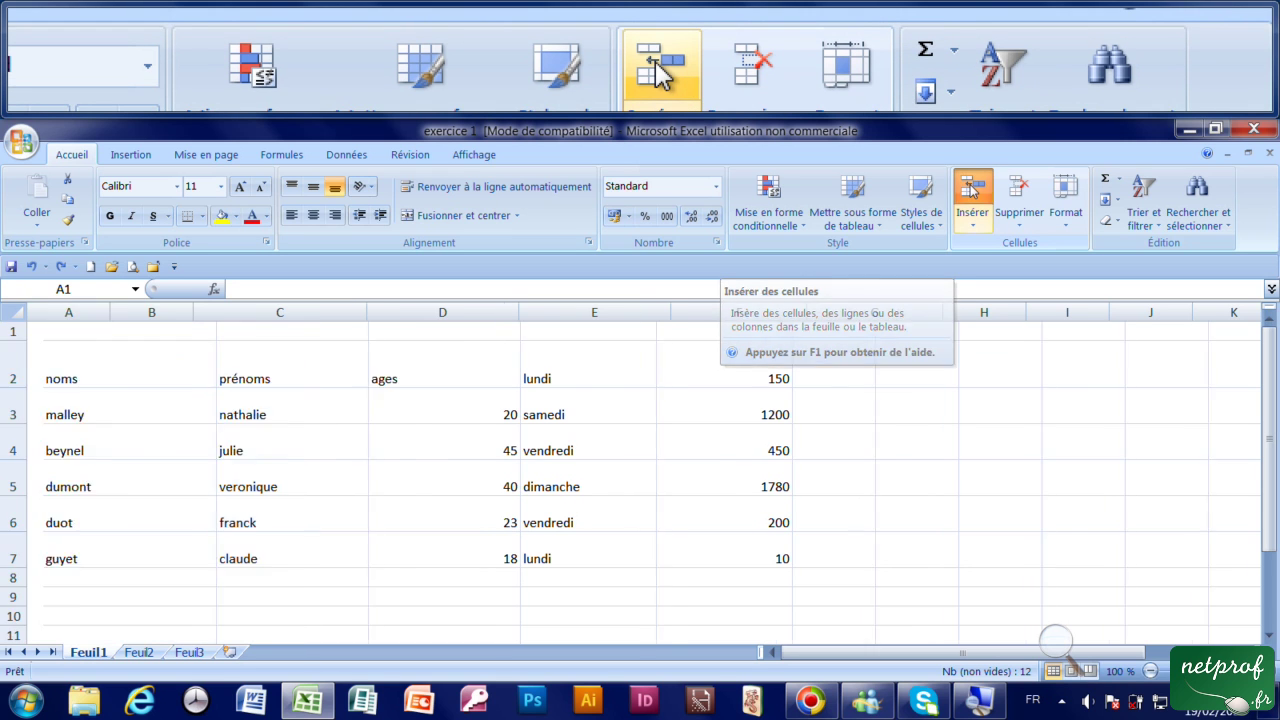
Step: Delete the two blank columns A and B before the noms column together
left_click(141, 377)
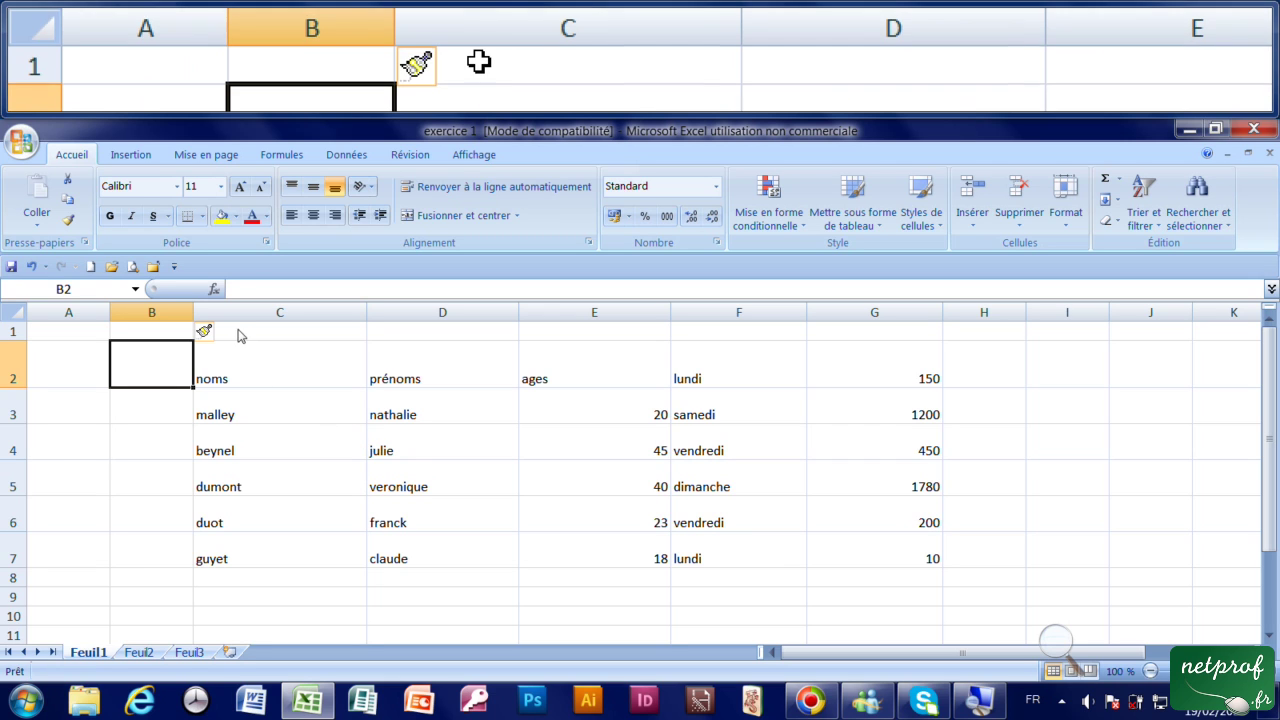
left_click(86, 318)
left_click_drag(86, 318, 137, 318)
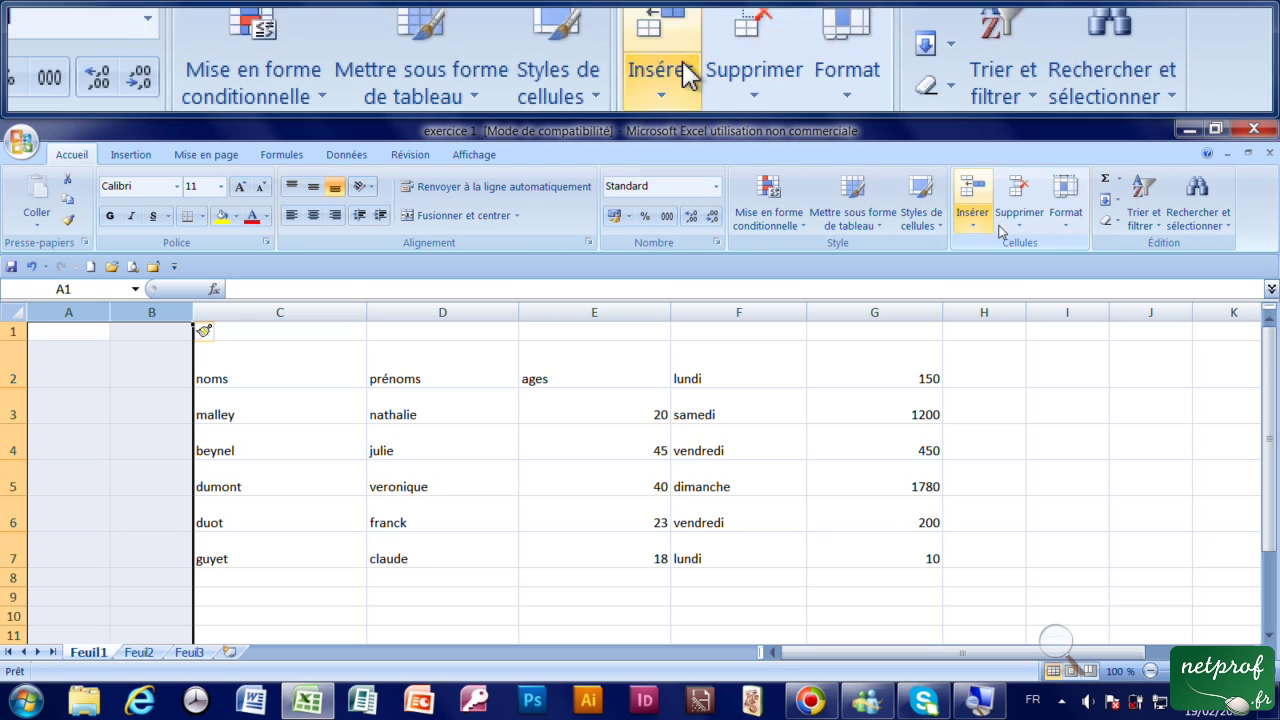
left_click(1016, 194)
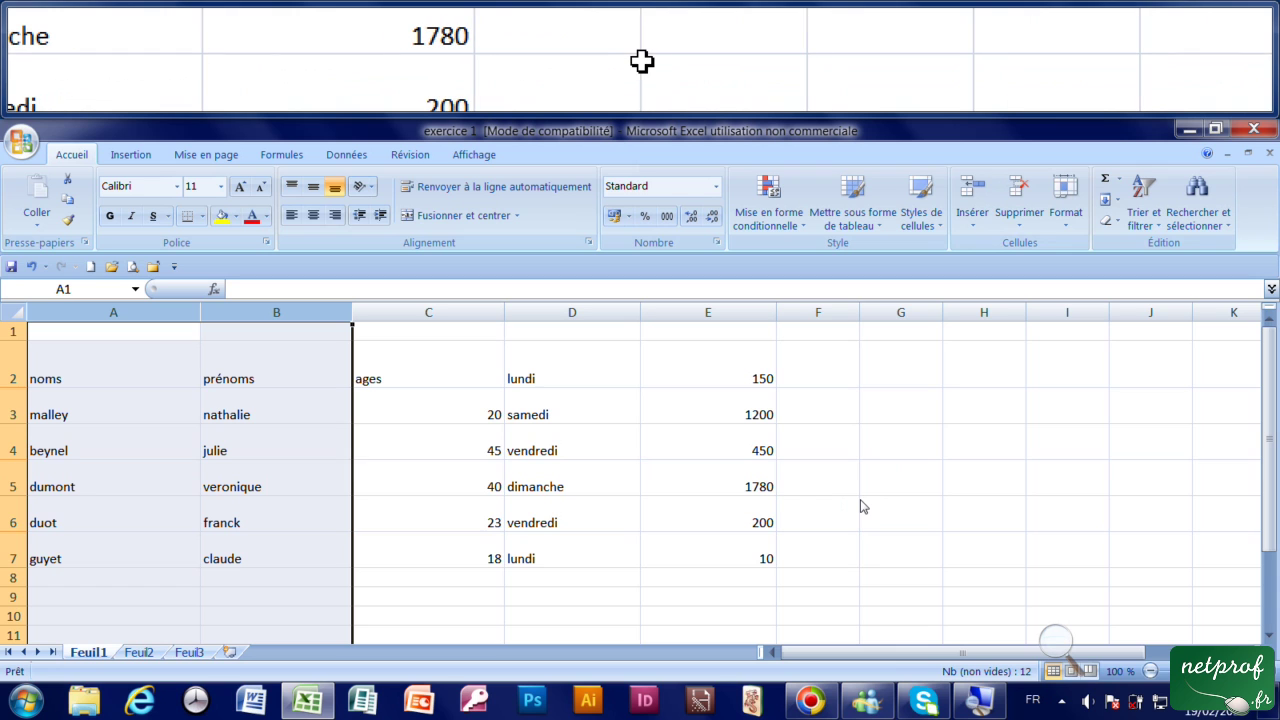
left_click(934, 523)
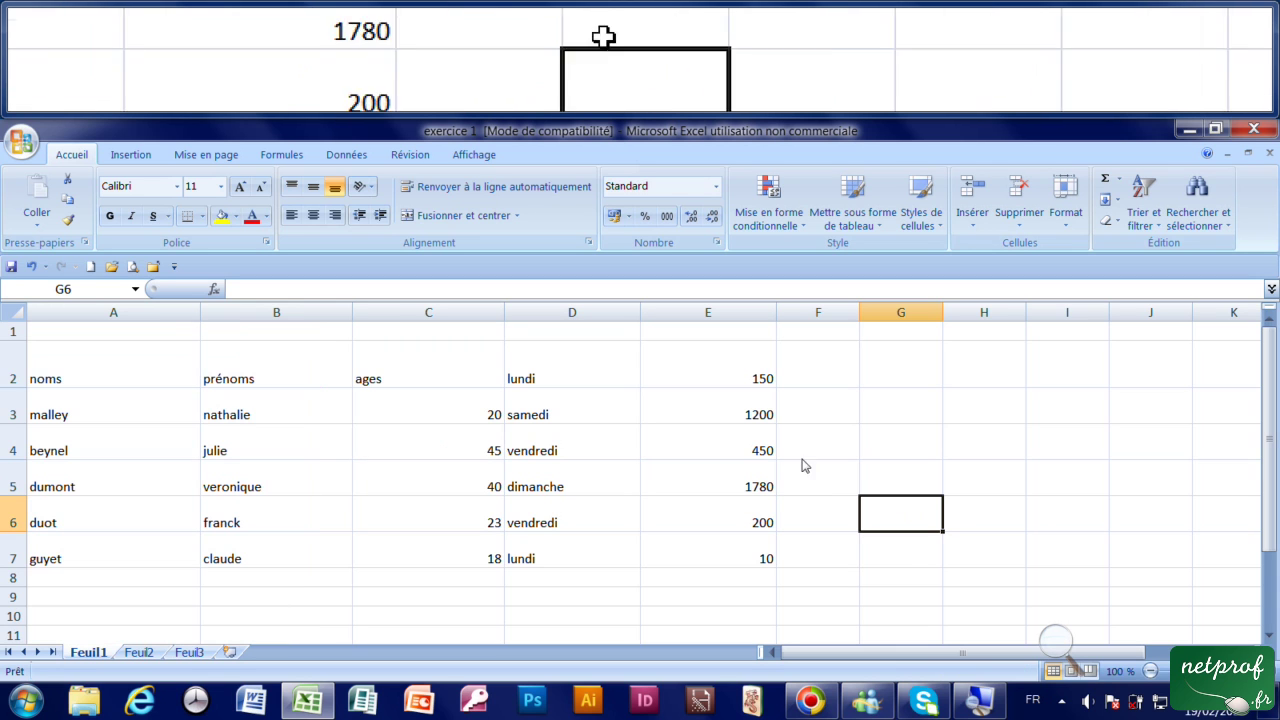
Step: Insert two blank rows above the table, using rows 1 and 2 as the selection
left_click(17, 340)
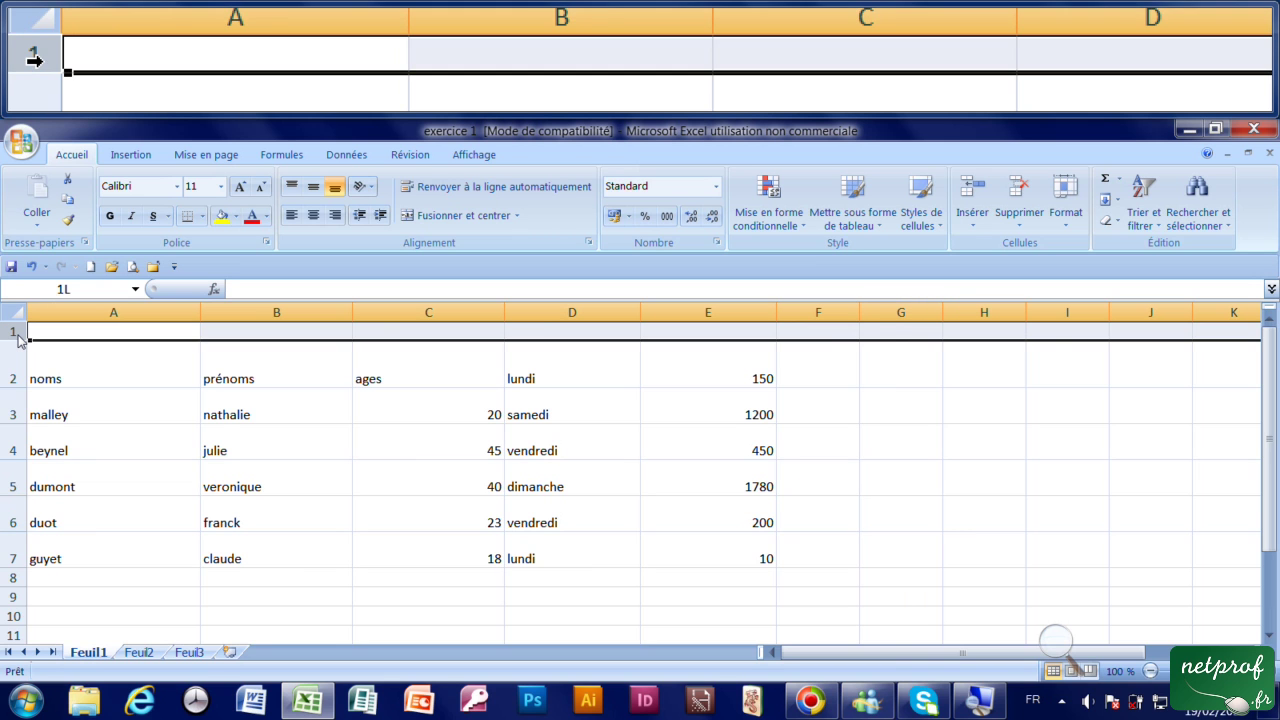
left_click_drag(17, 340, 22, 372)
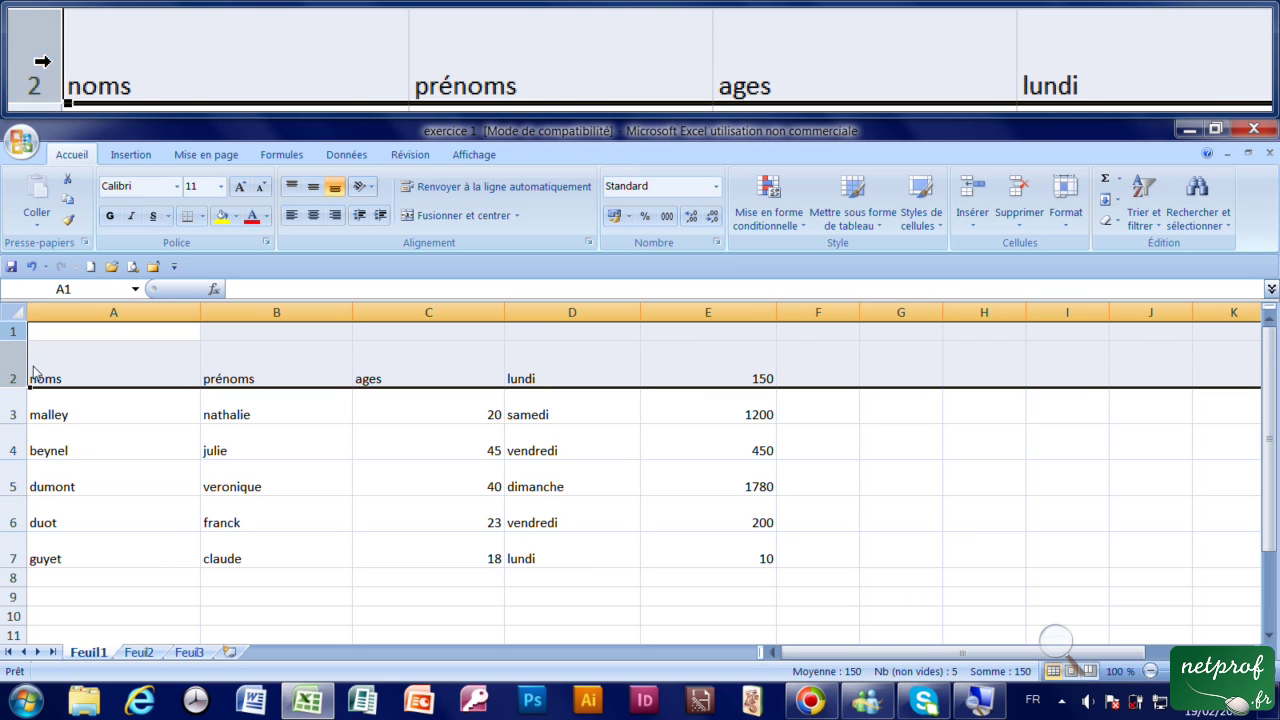
left_click(975, 192)
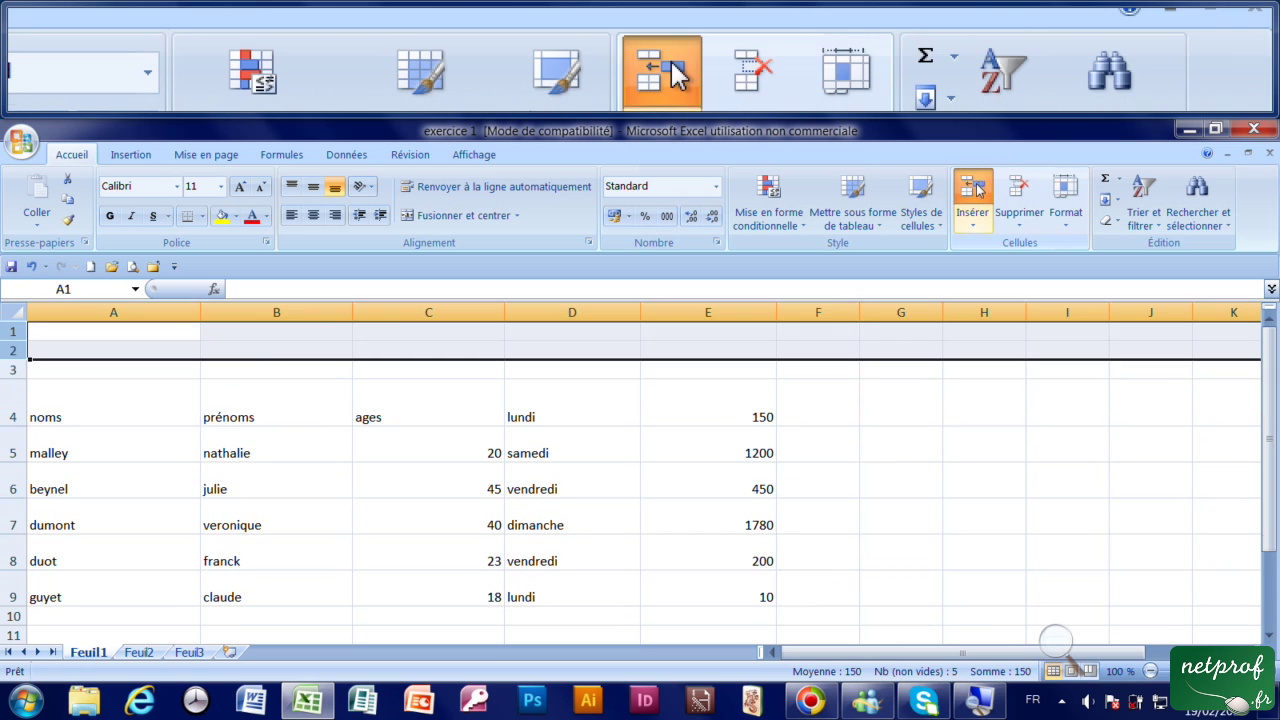
left_click(915, 445)
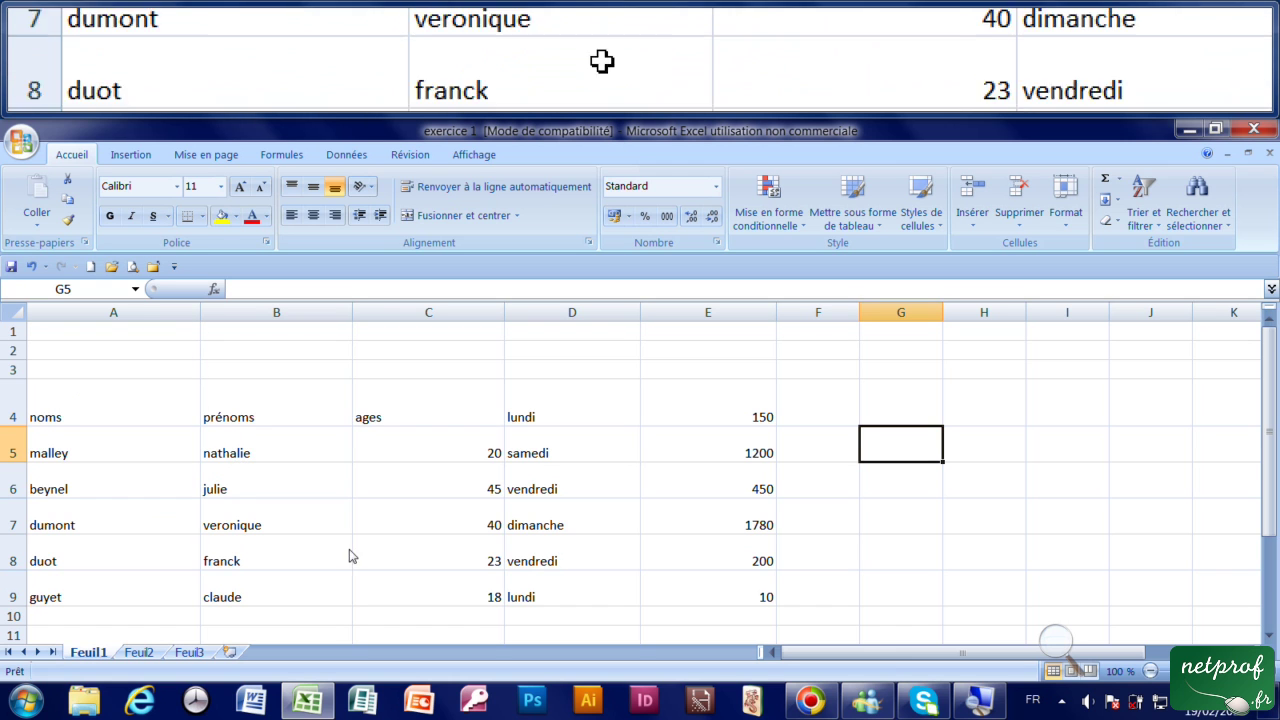
Step: Rename the worksheet Feuil1 as "exercice 1"
scroll(634, 551, "down", 1)
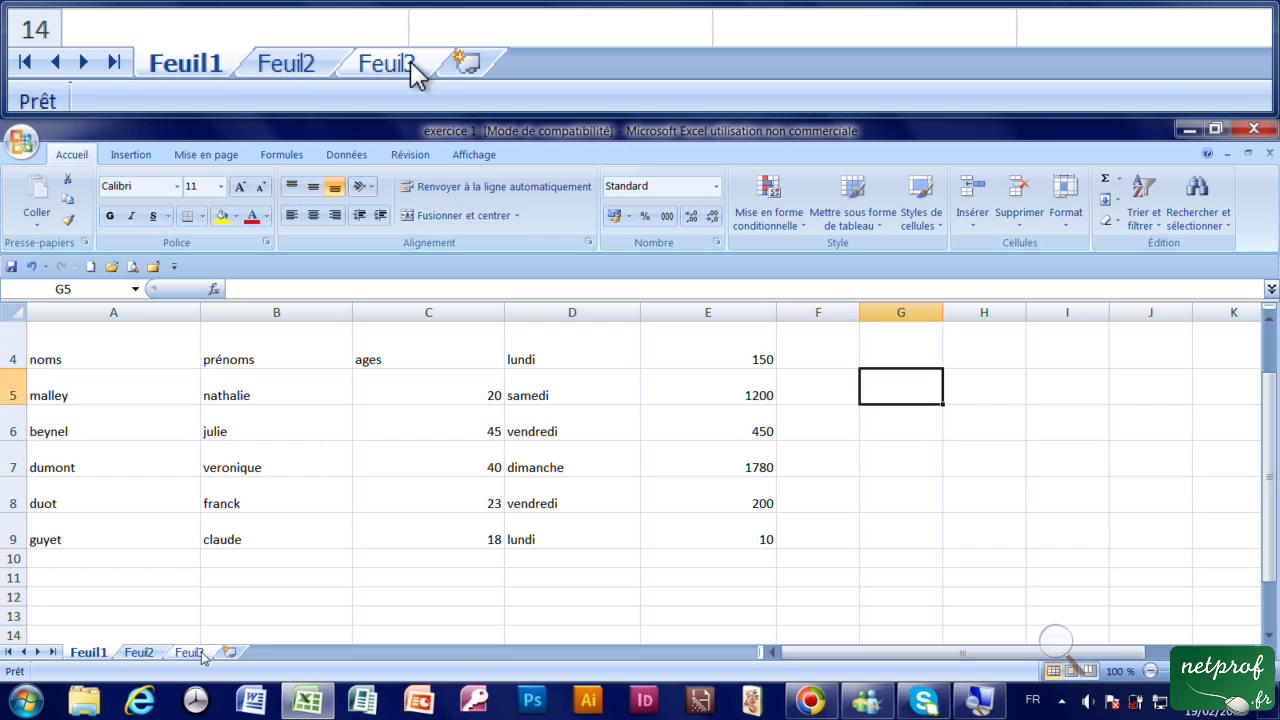
double_click(94, 653)
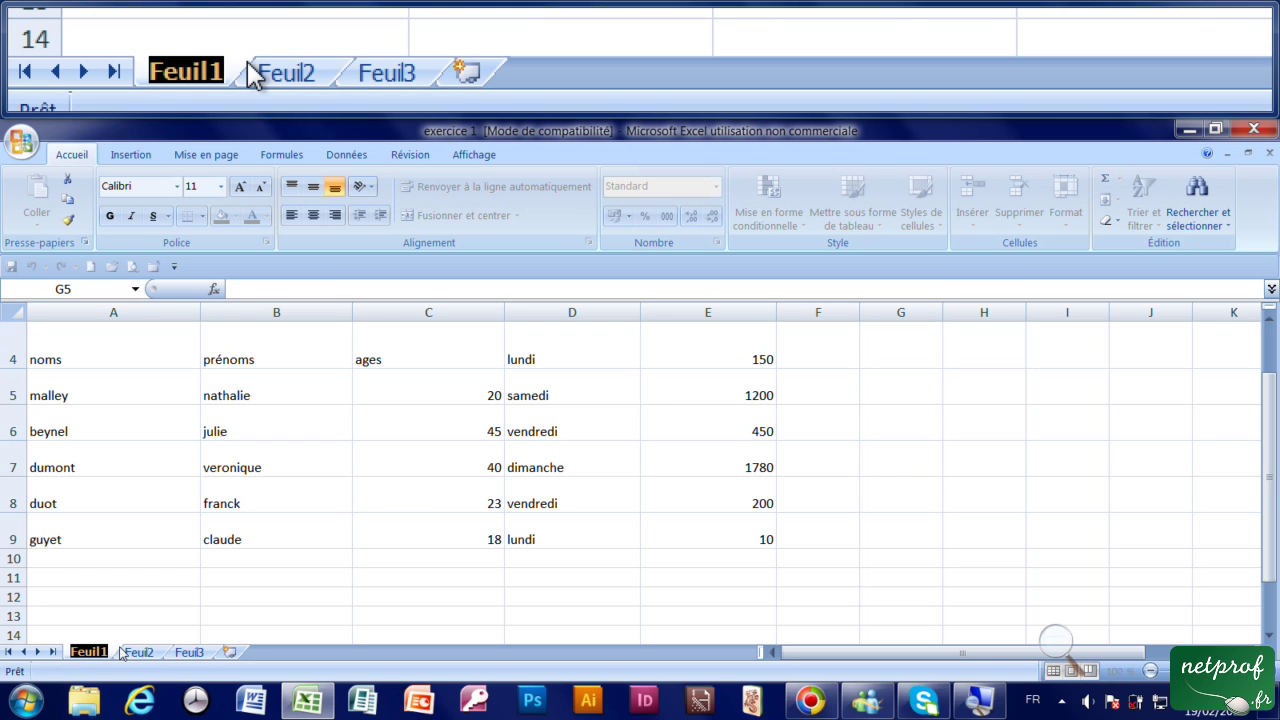
type("exerc")
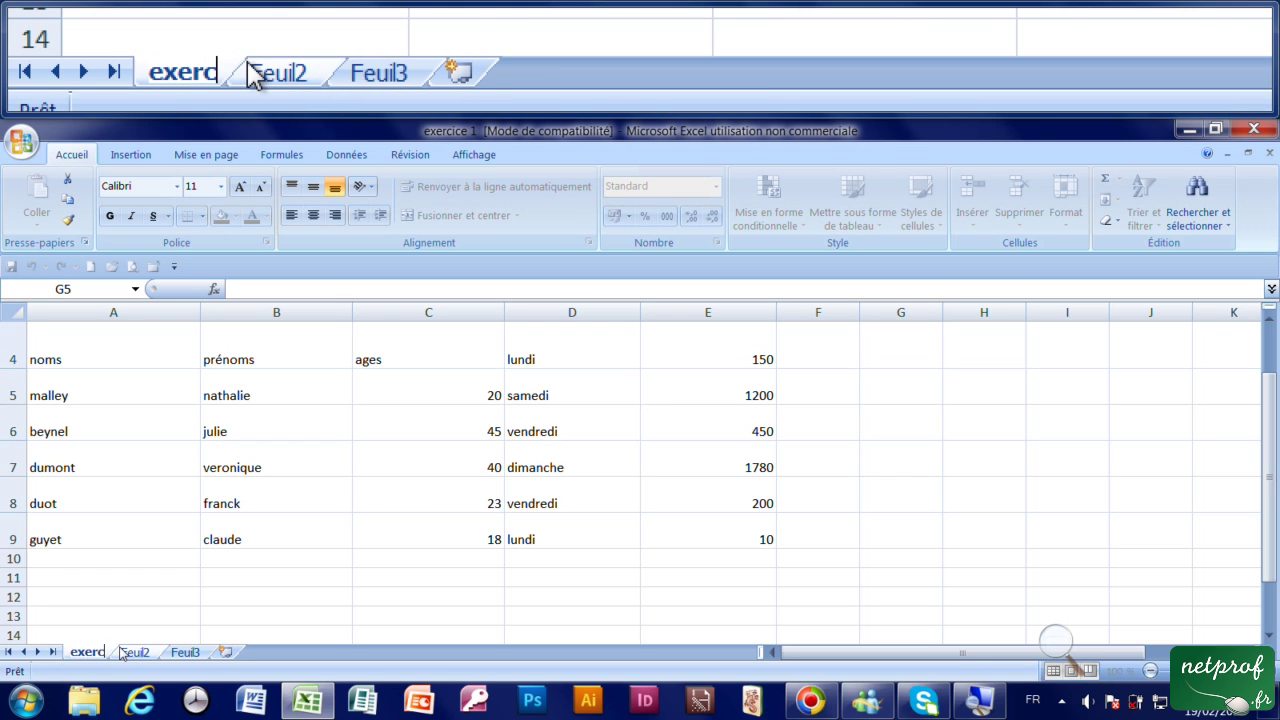
type("ice 1")
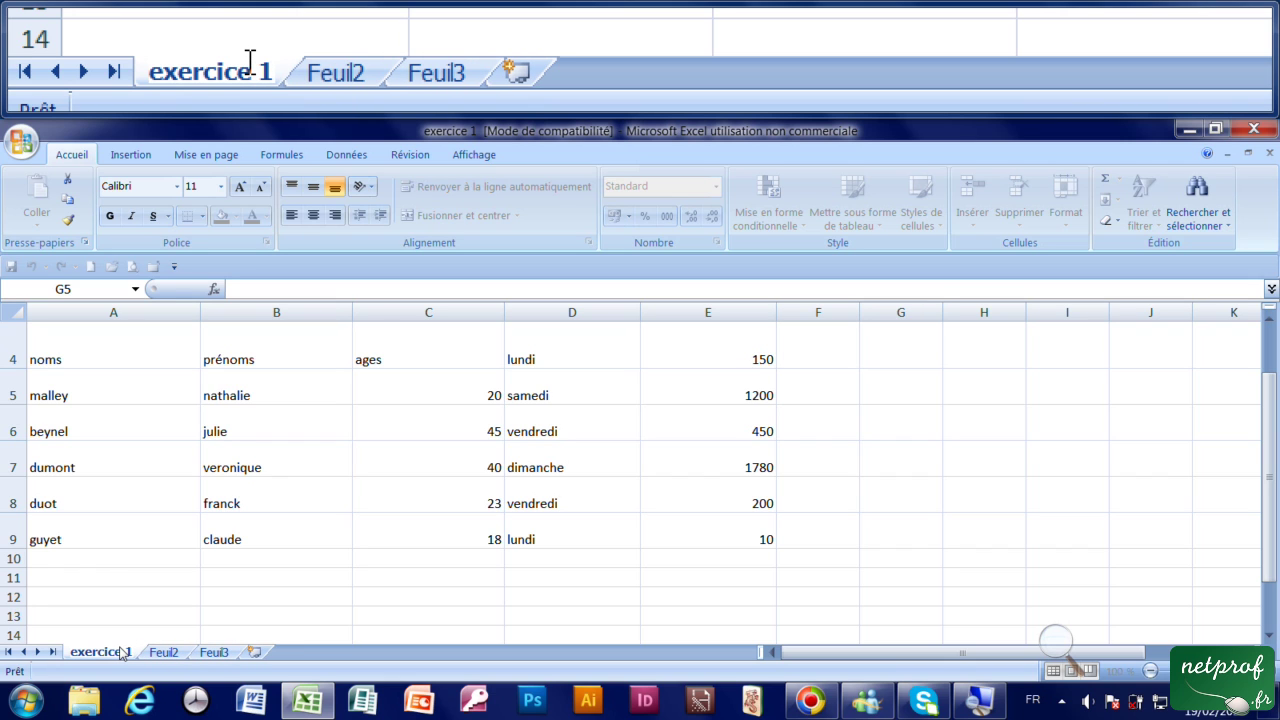
left_click(366, 561)
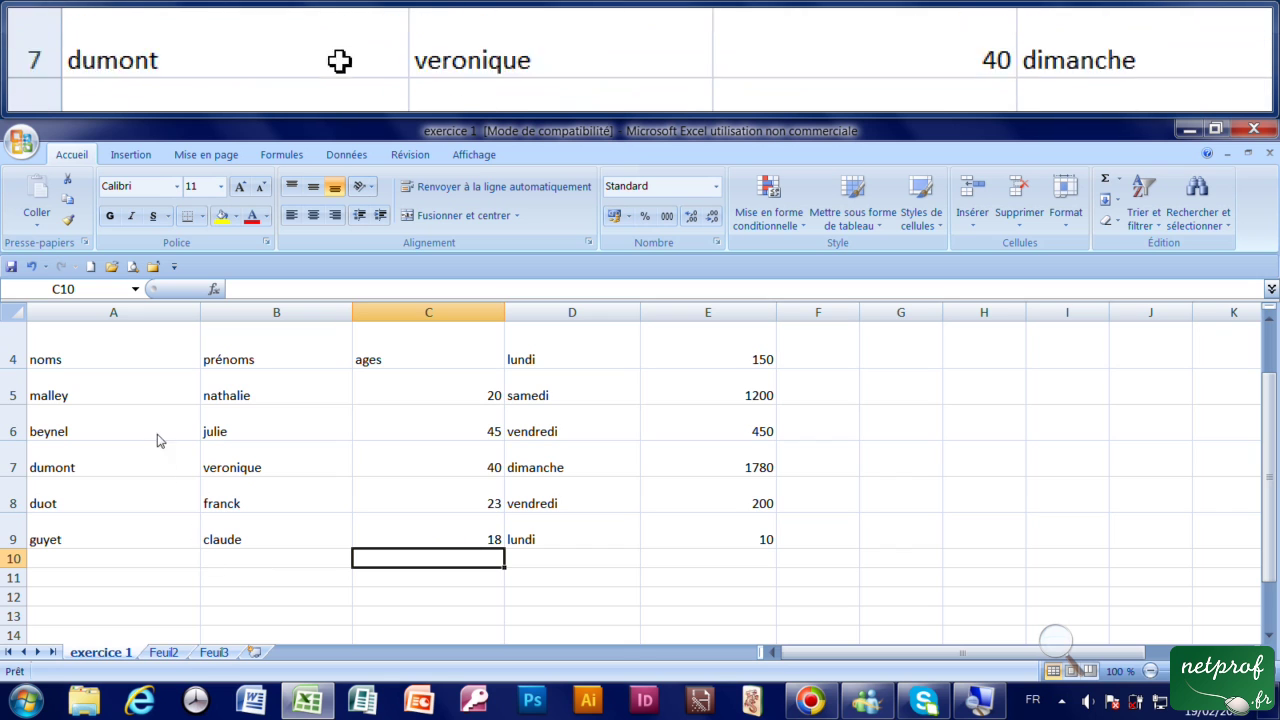
Step: Switch to the empty worksheet Feuil2 and rename it as "exercice 2"
left_click(166, 653)
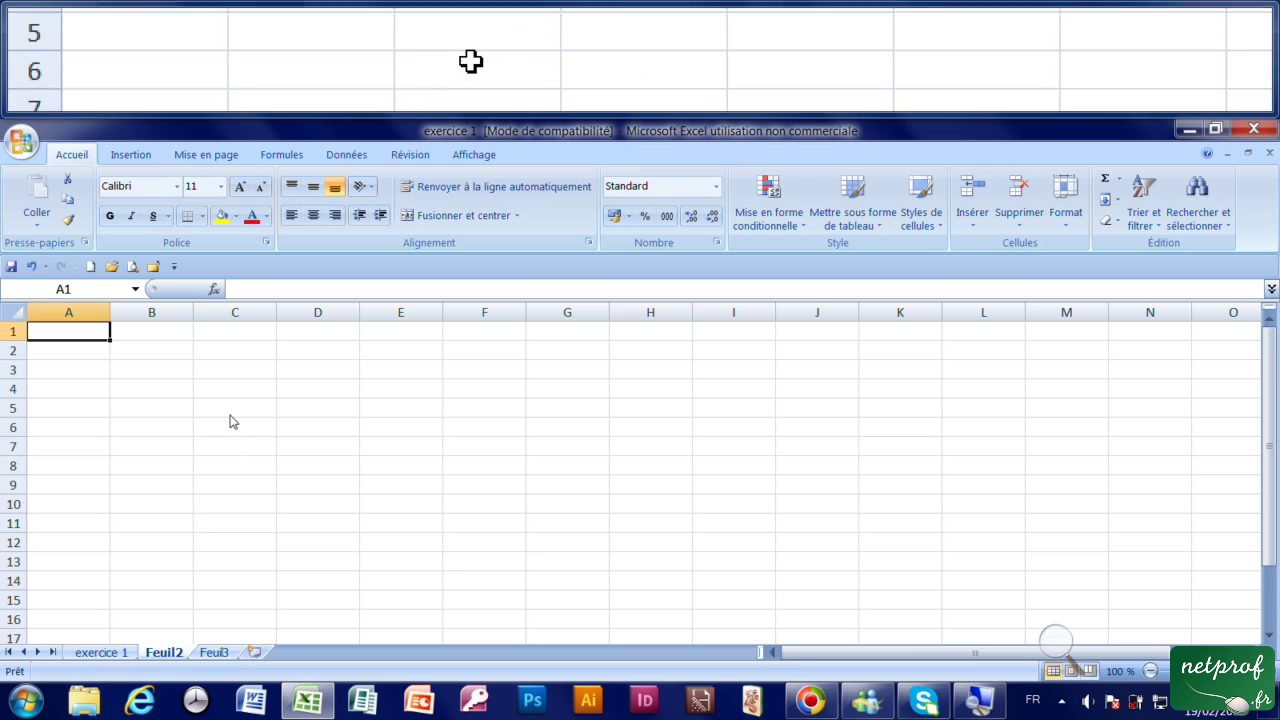
scroll(229, 423, "down", 8)
scroll(226, 425, "up", 8)
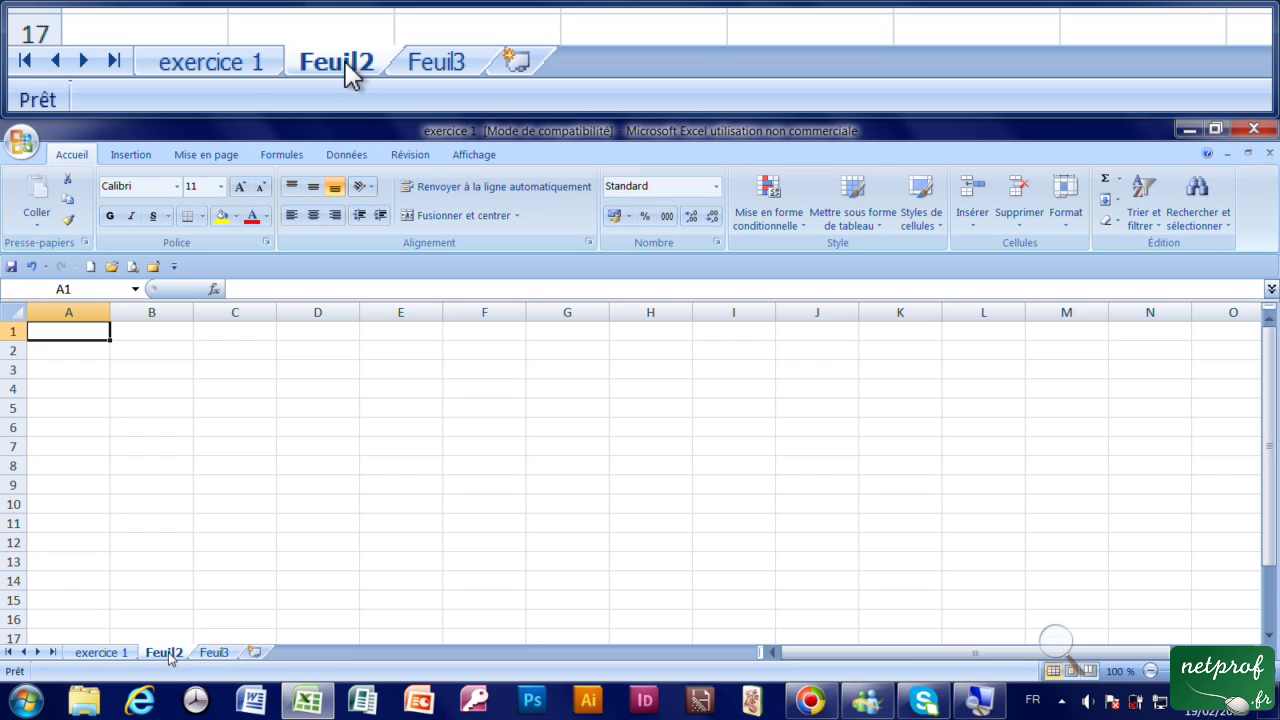
double_click(165, 652)
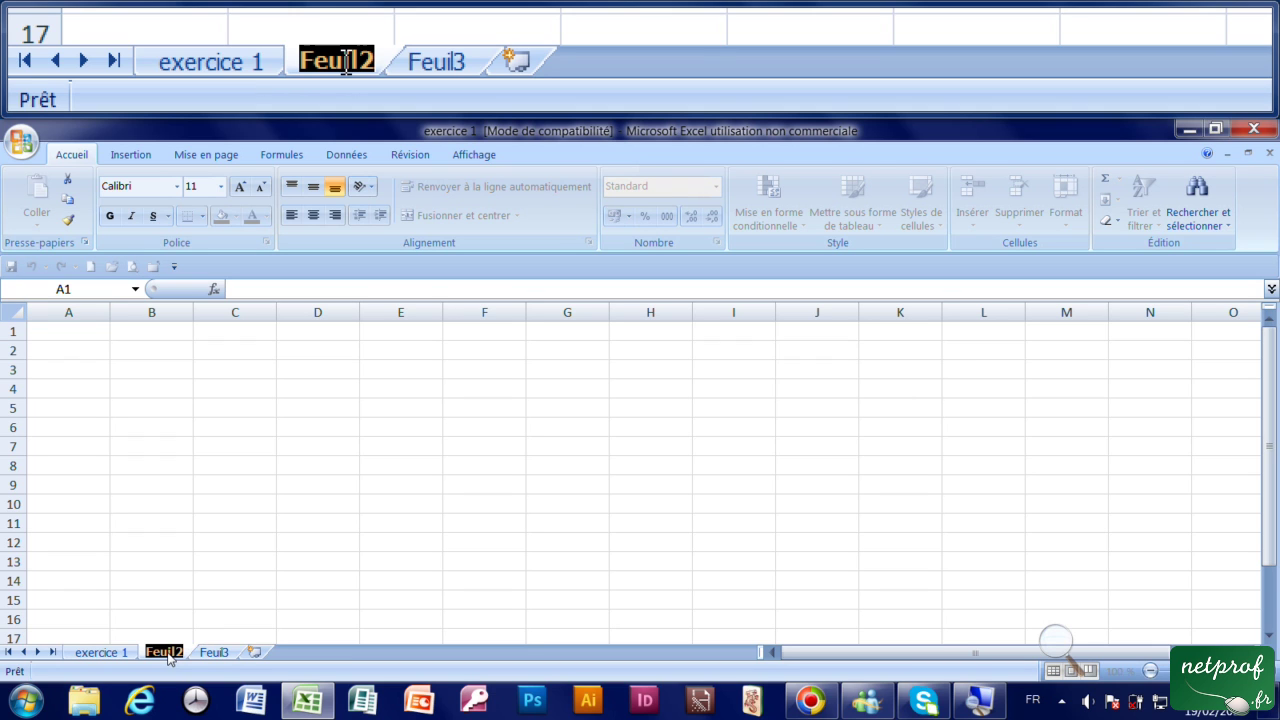
type("exe")
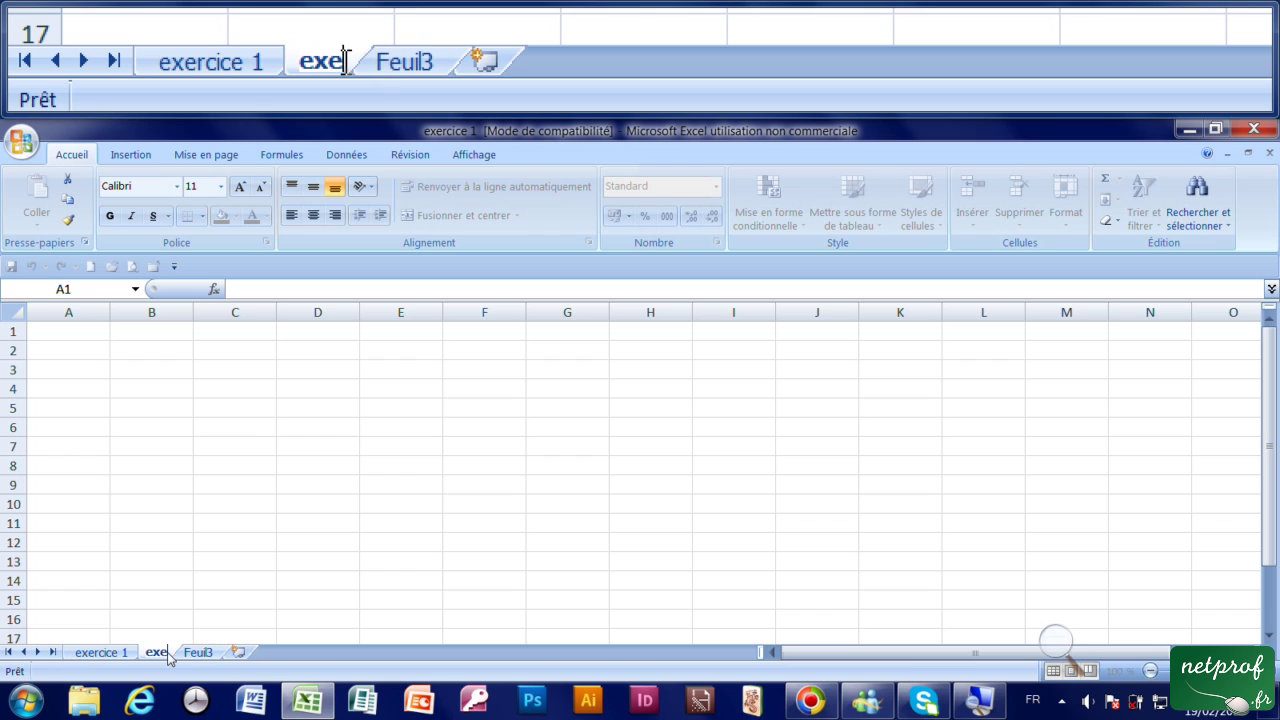
type("rcie")
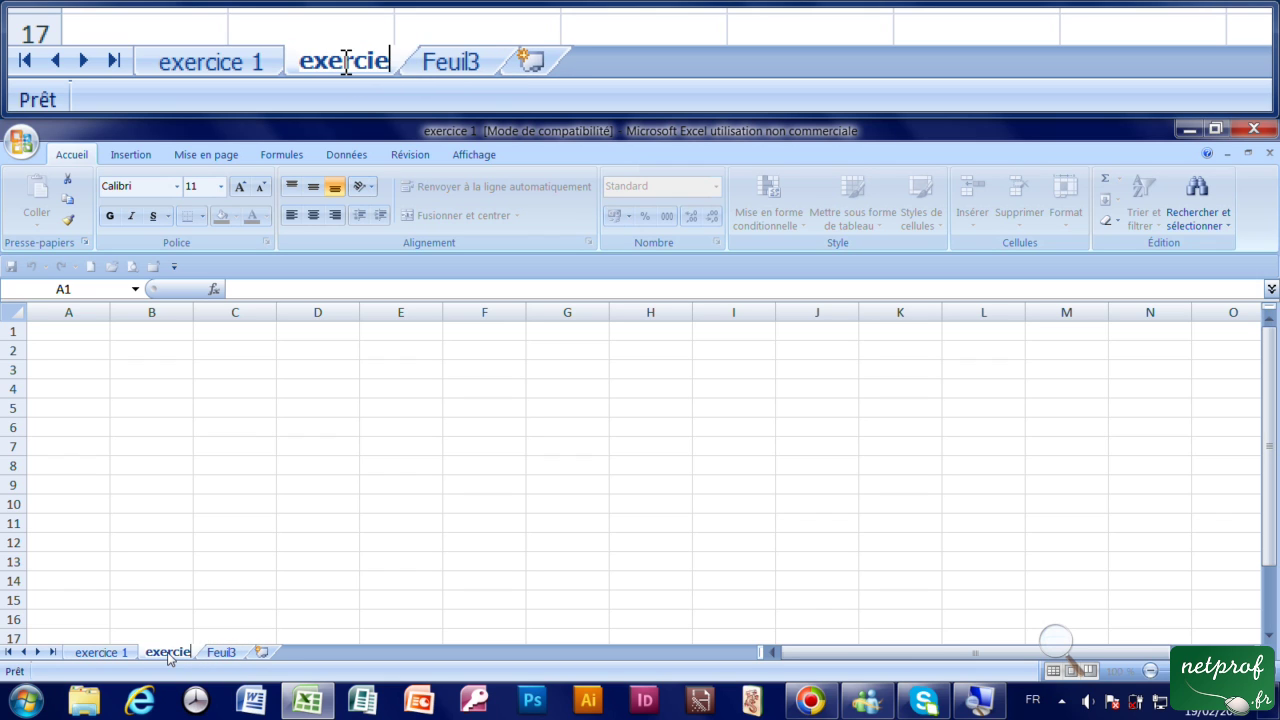
key("BackSpace")
type("ce")
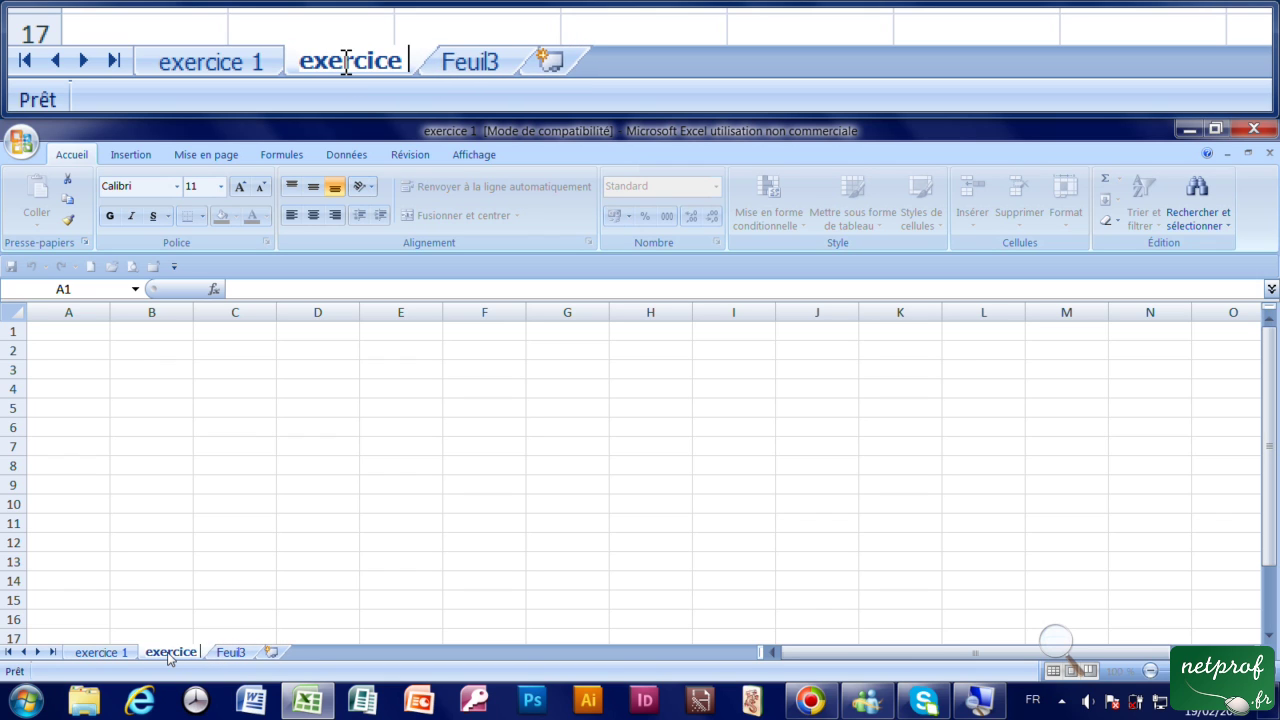
type(" 2")
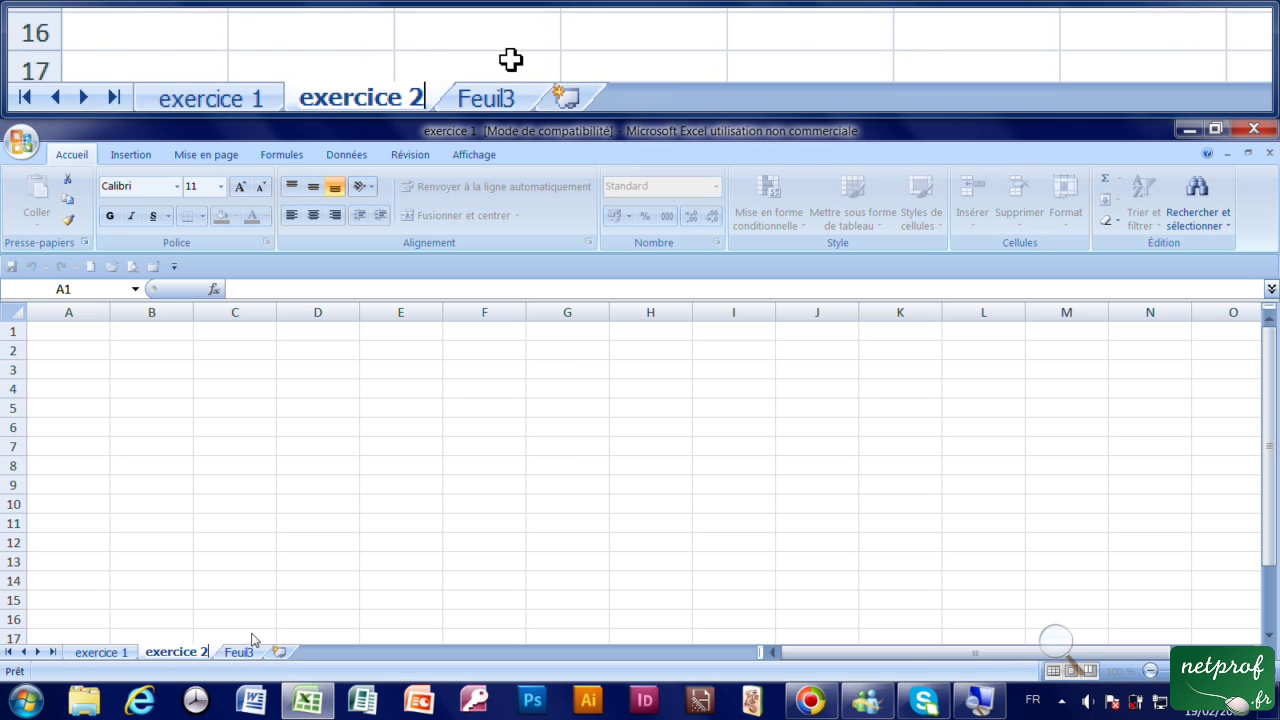
Step: Rename the worksheet Feuil3 as "exercice 3"
left_click(243, 652)
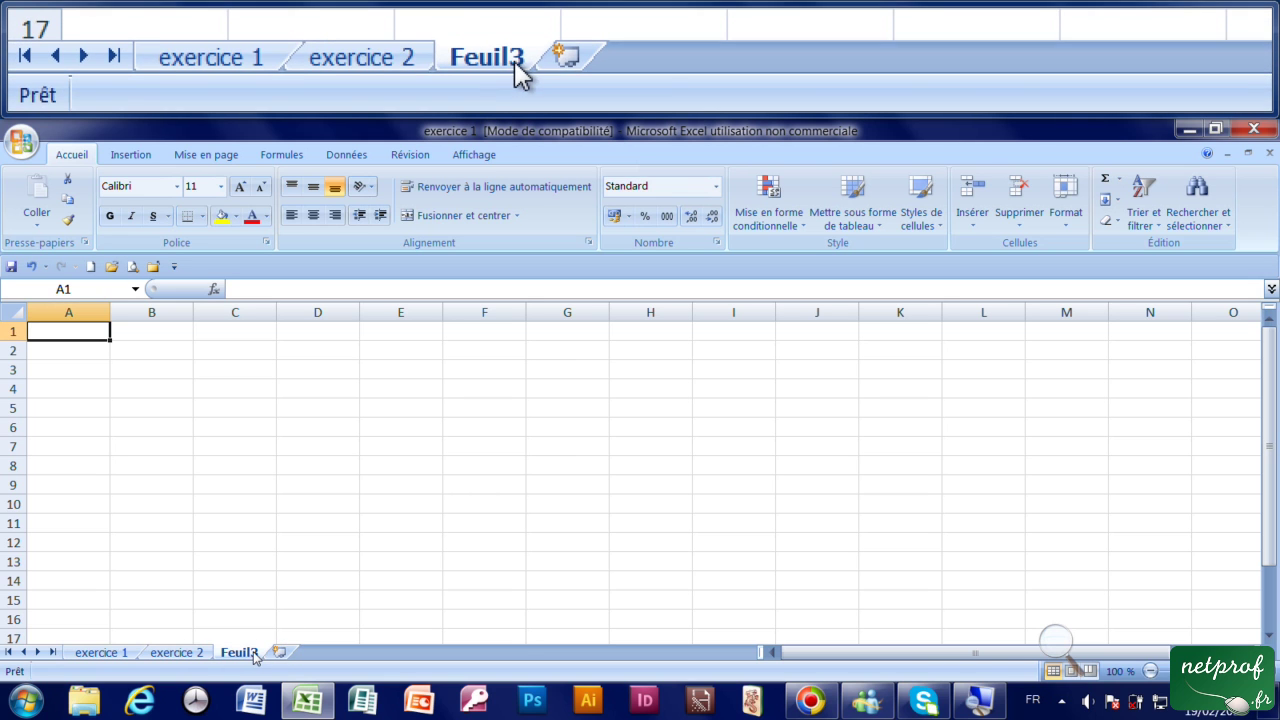
double_click(246, 652)
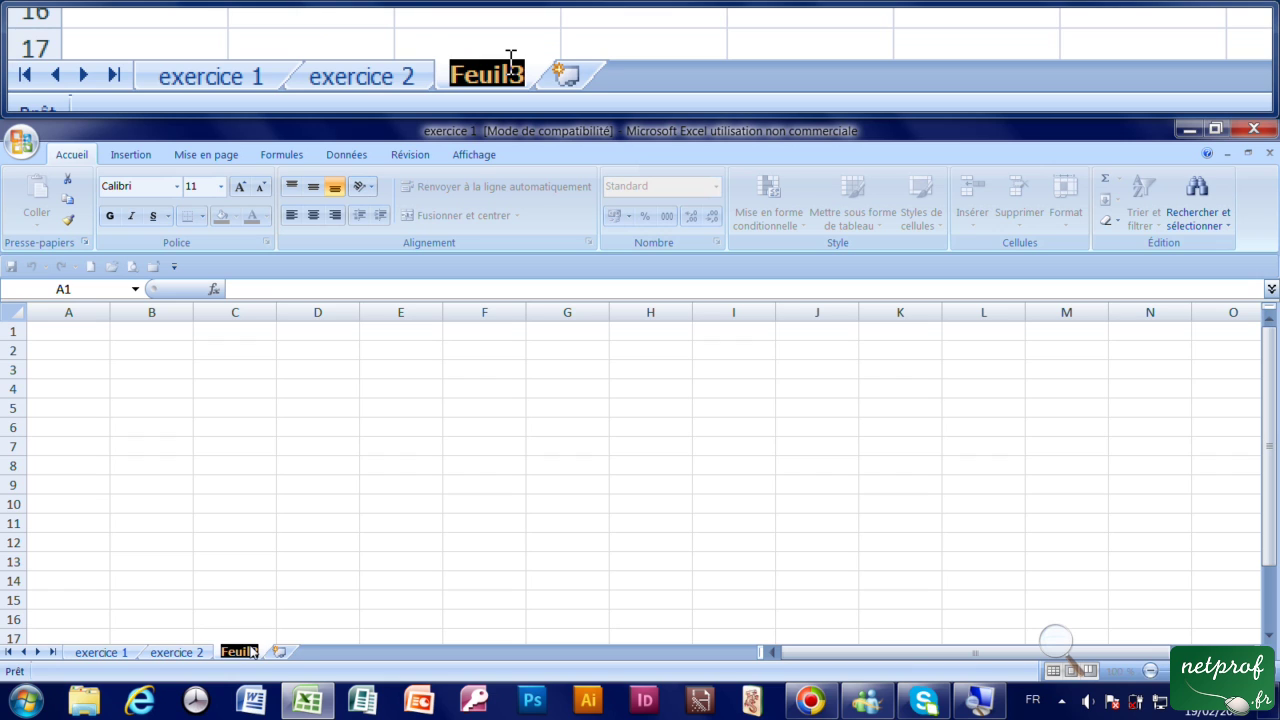
type("ercice")
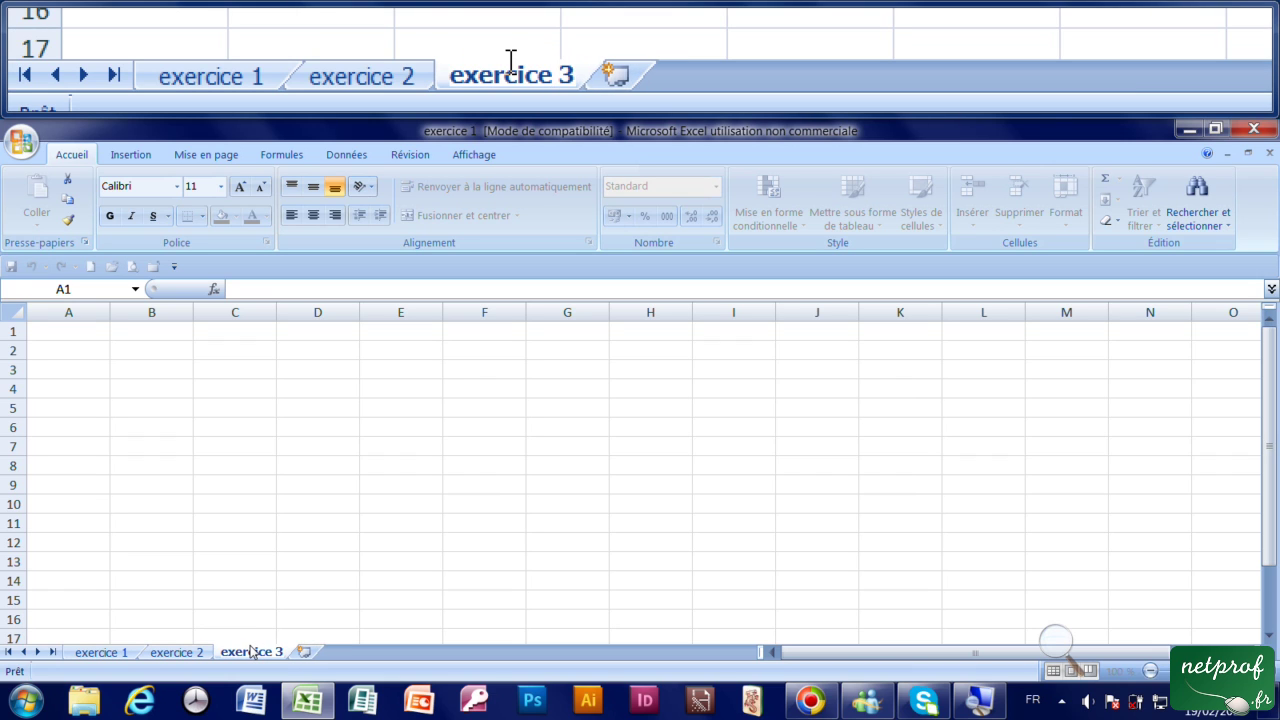
left_click(355, 600)
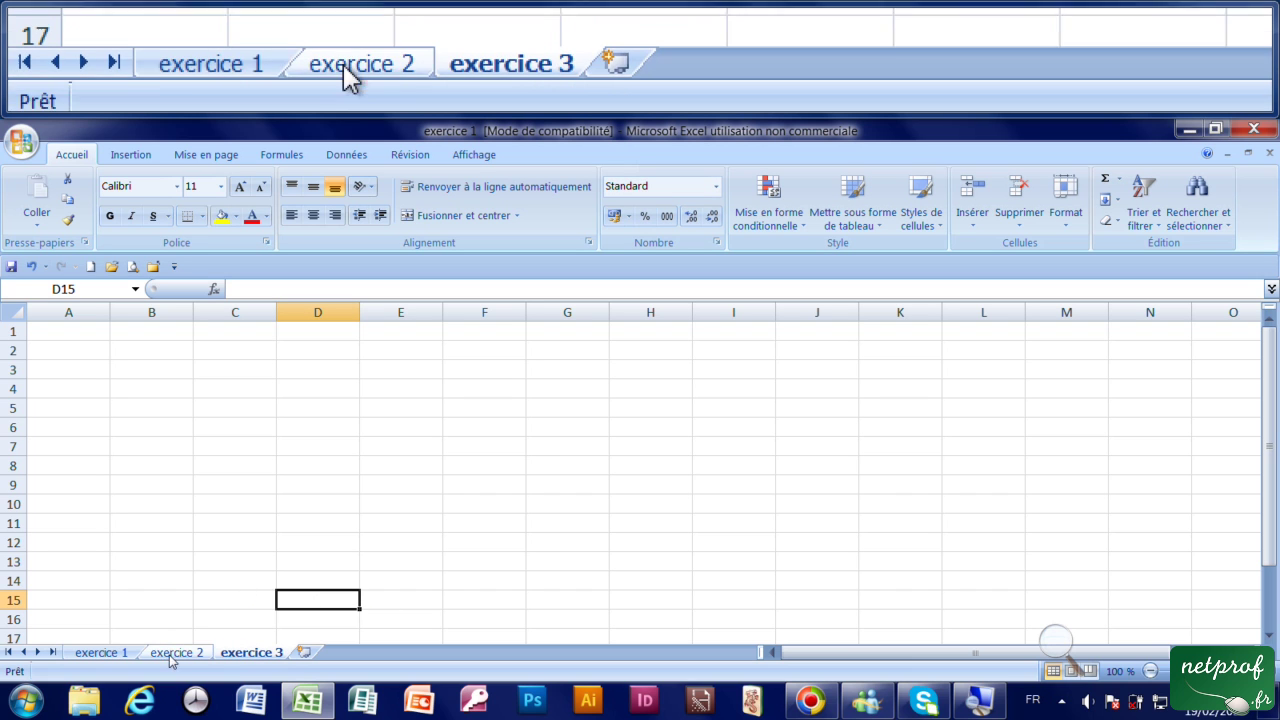
Step: Add four new worksheets after exercice 3 and look through the new Feuil1, Feuil2 and Feuil3 sheets
left_click(306, 652)
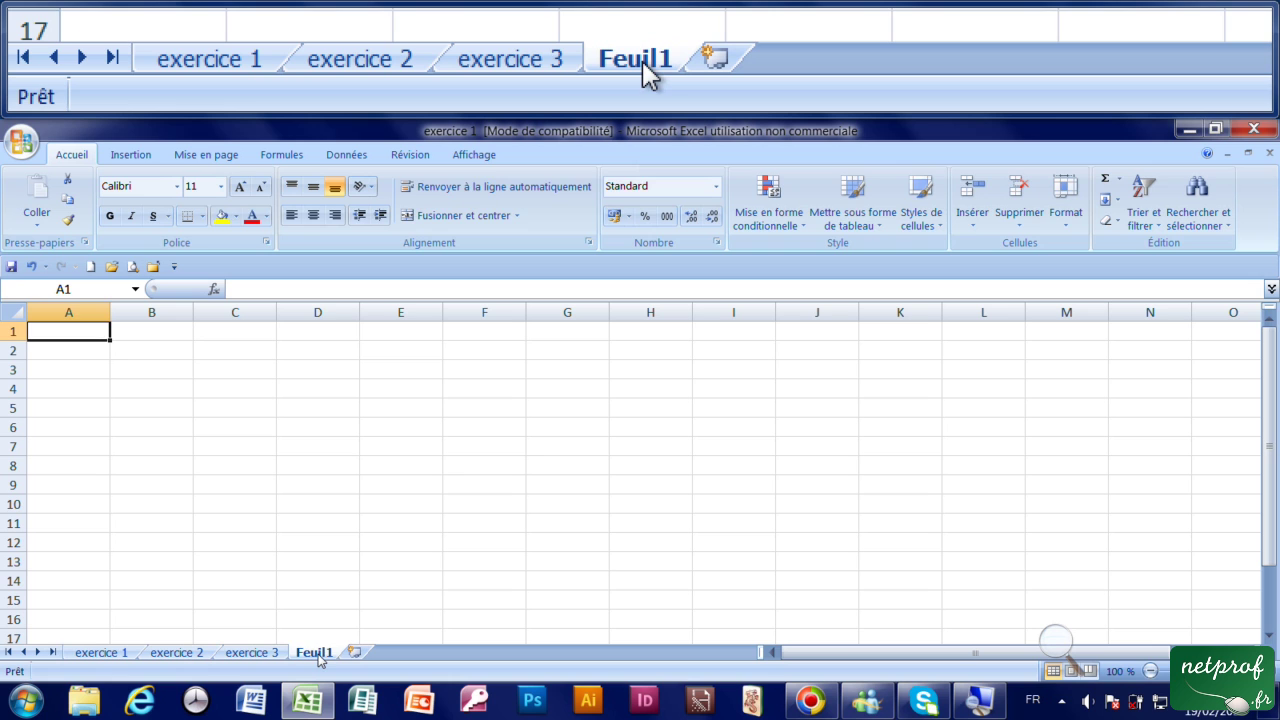
double_click(316, 653)
left_click(343, 600)
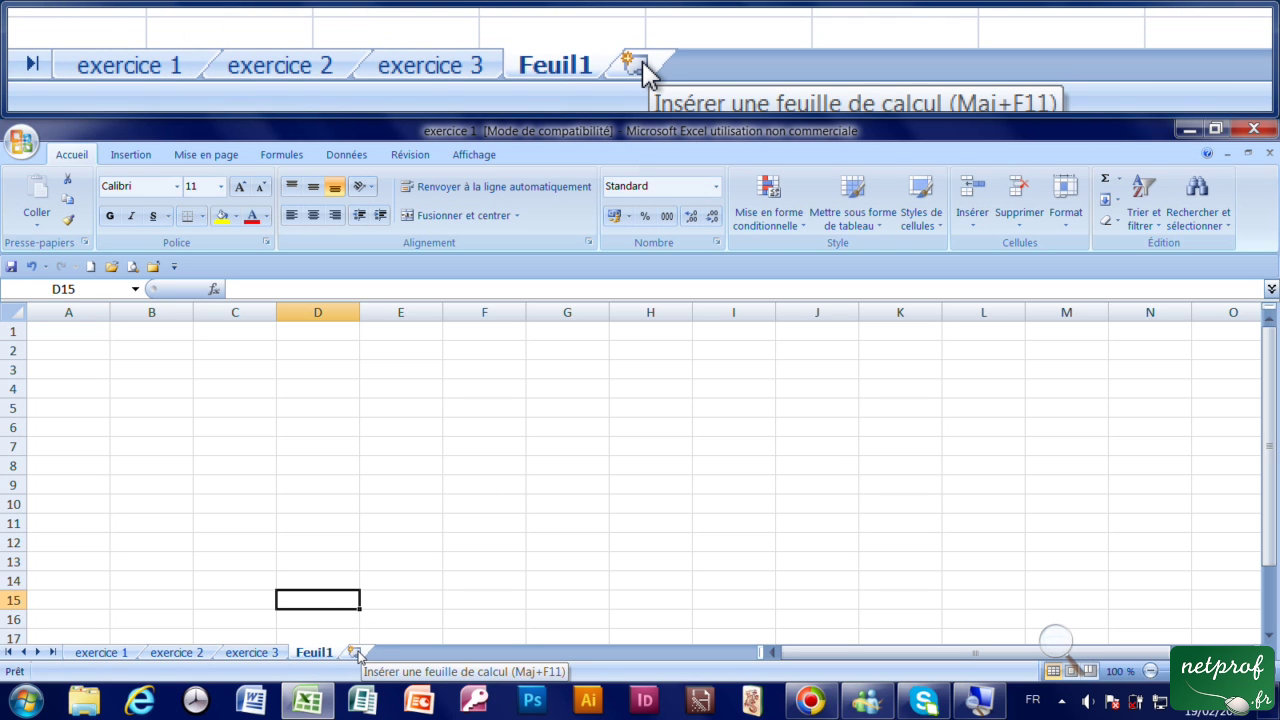
left_click(357, 652)
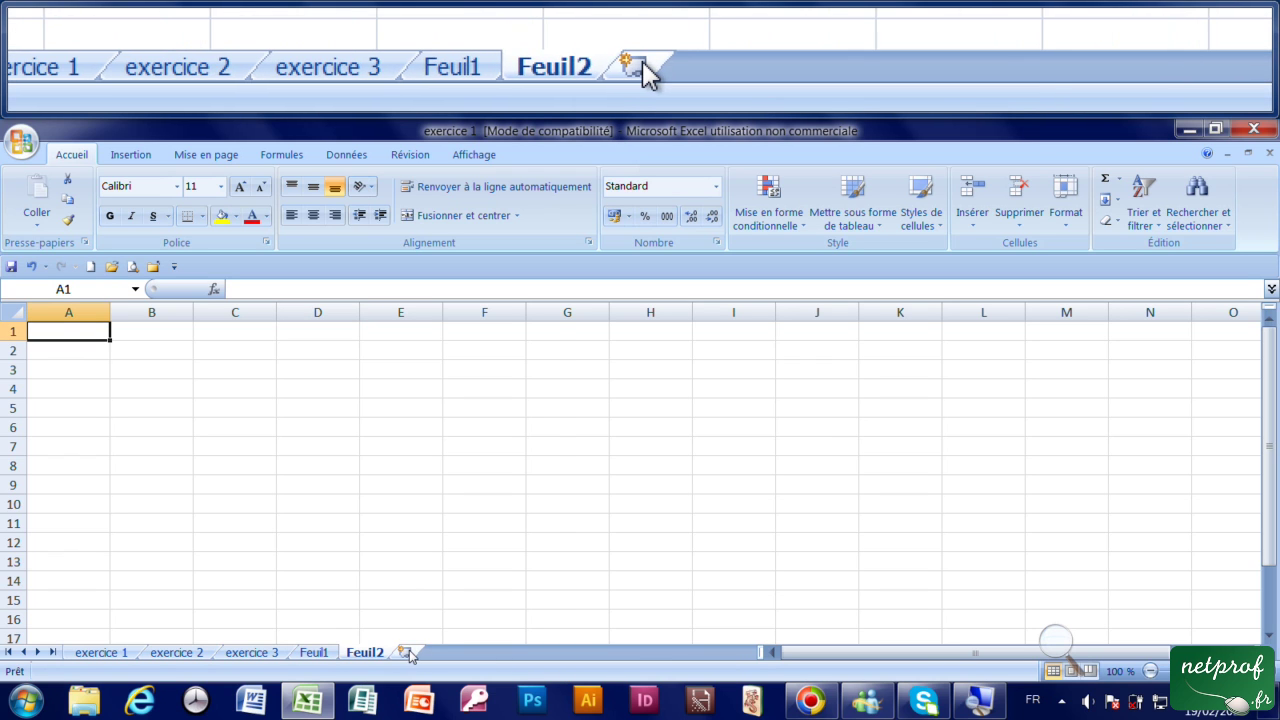
left_click(406, 652)
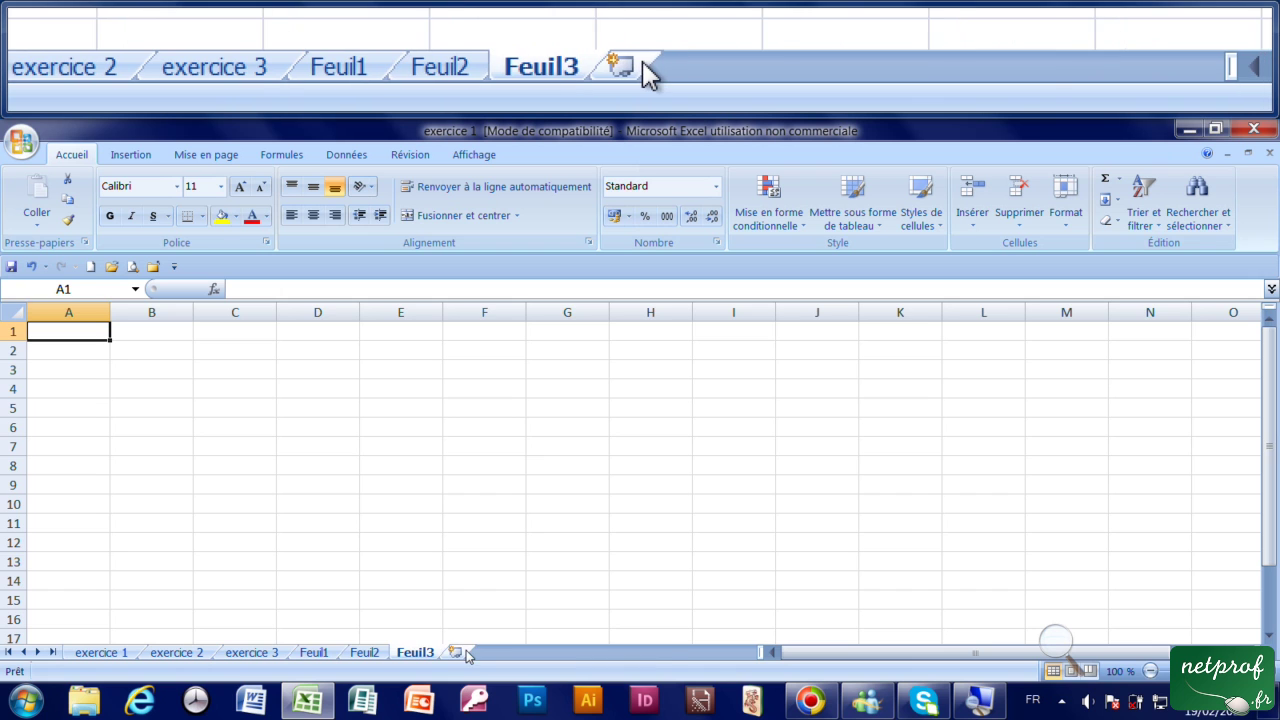
left_click(455, 652)
left_click(325, 652)
left_click(365, 652)
left_click(415, 652)
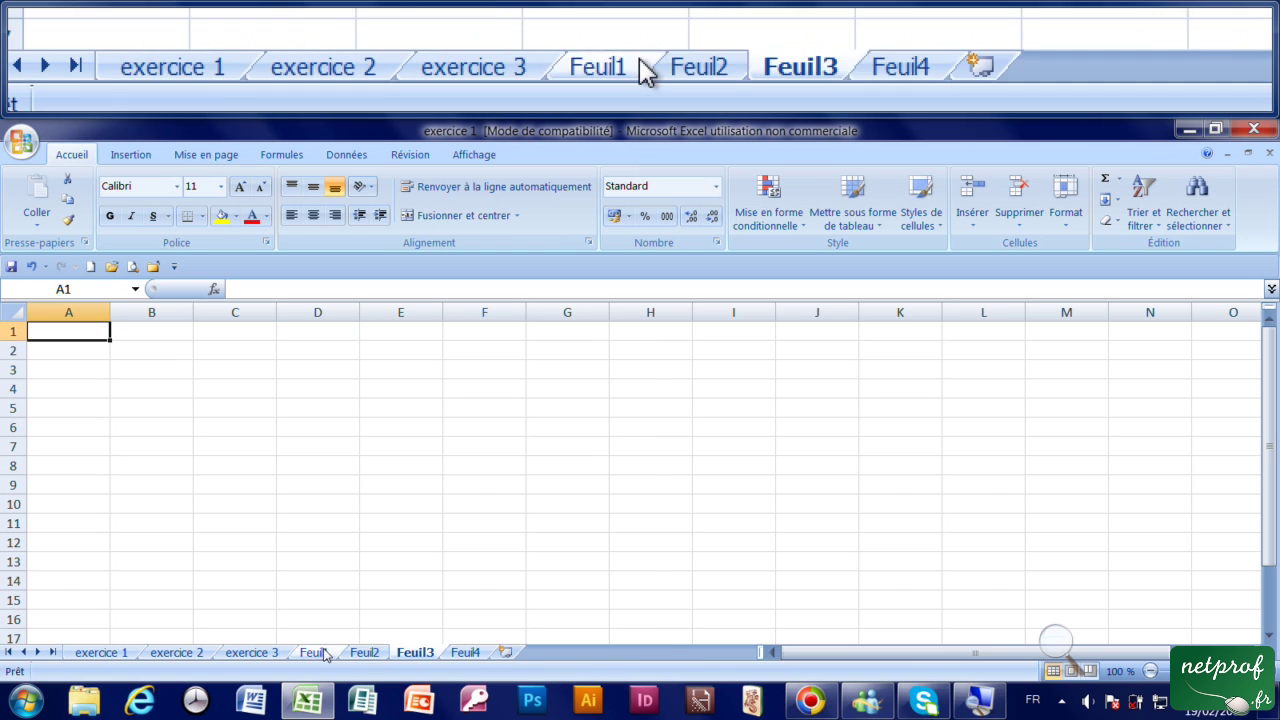
Step: Delete the added worksheets Feuil1 and Feuil2 from the workbook
double_click(316, 652)
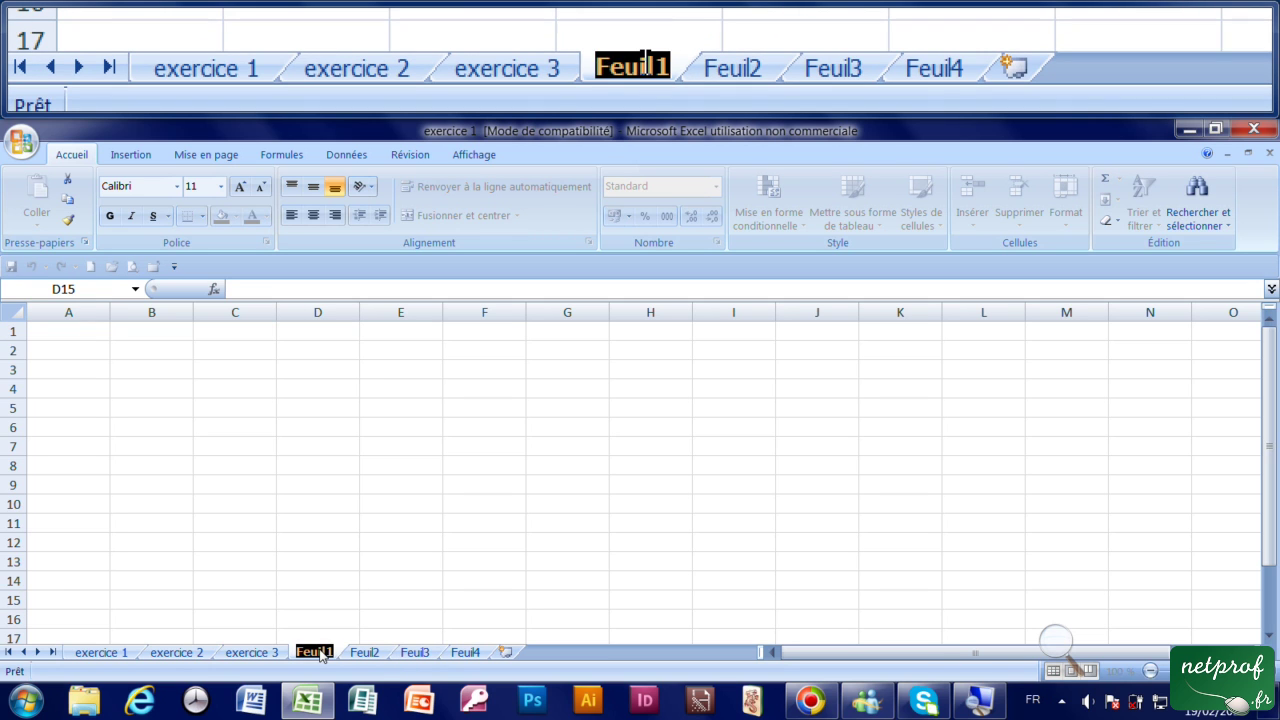
left_click(338, 564)
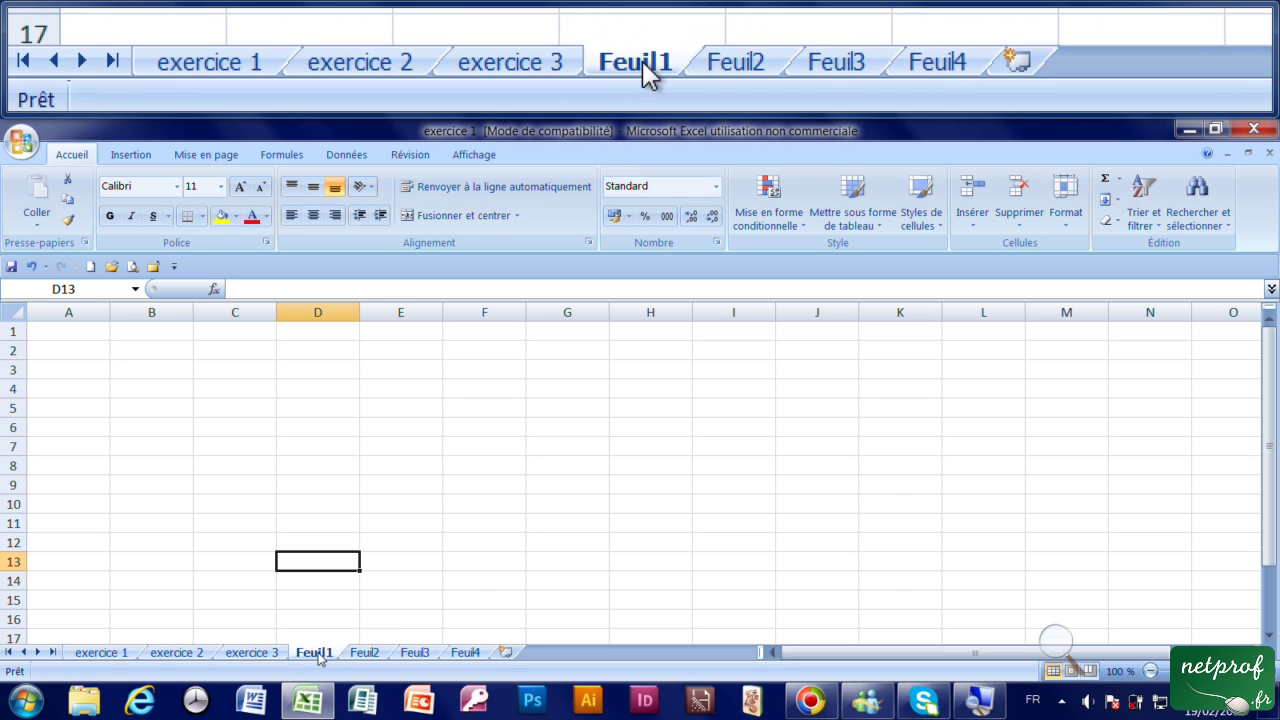
right_click(318, 656)
key("Escape")
right_click(319, 655)
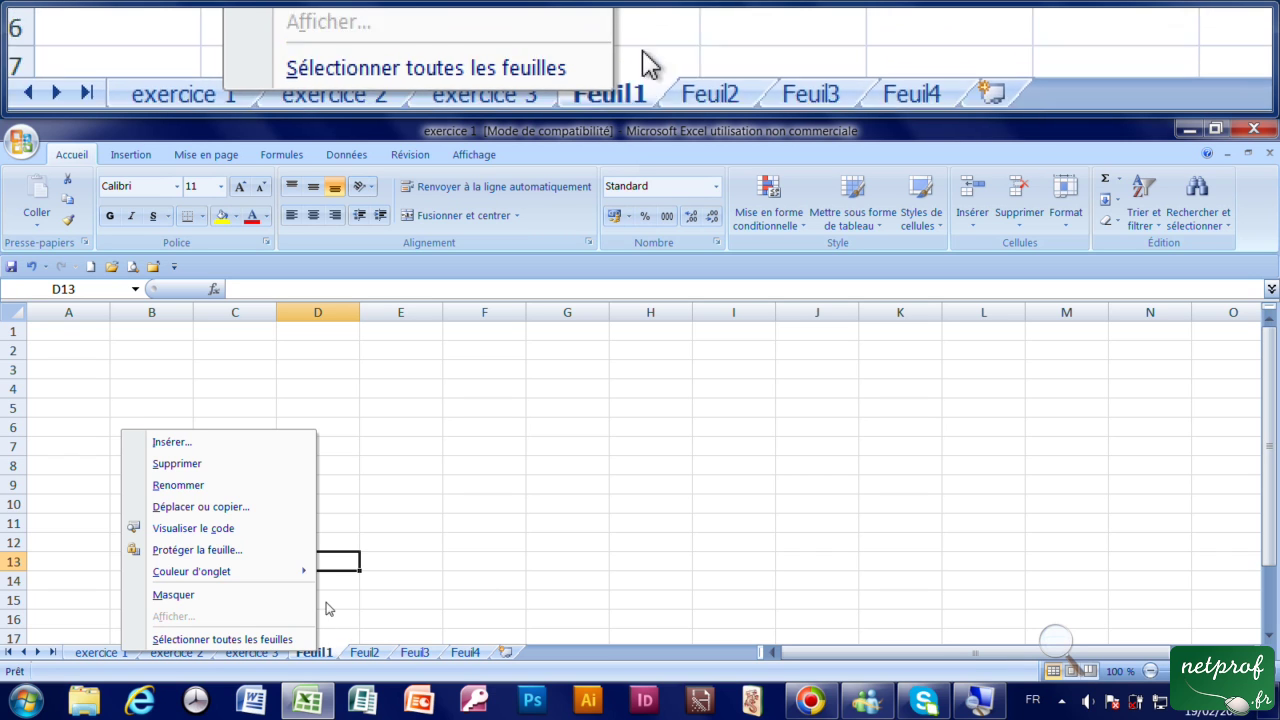
left_click(225, 466)
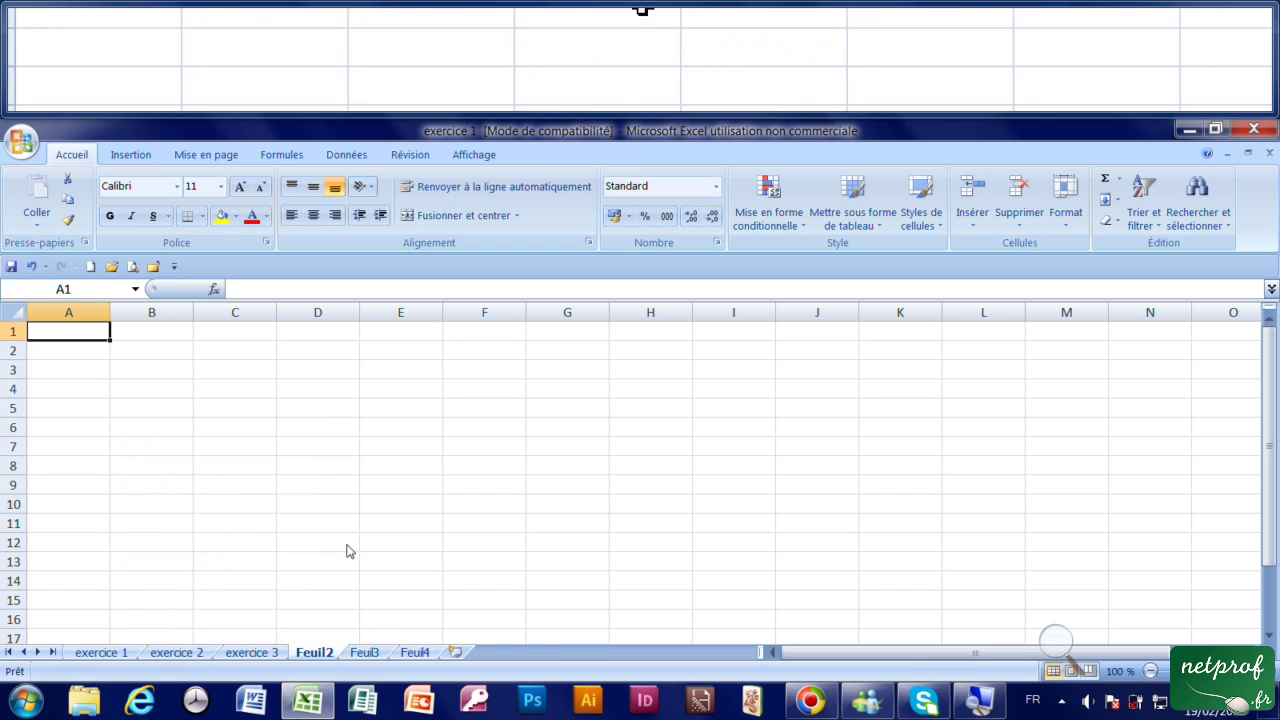
right_click(320, 655)
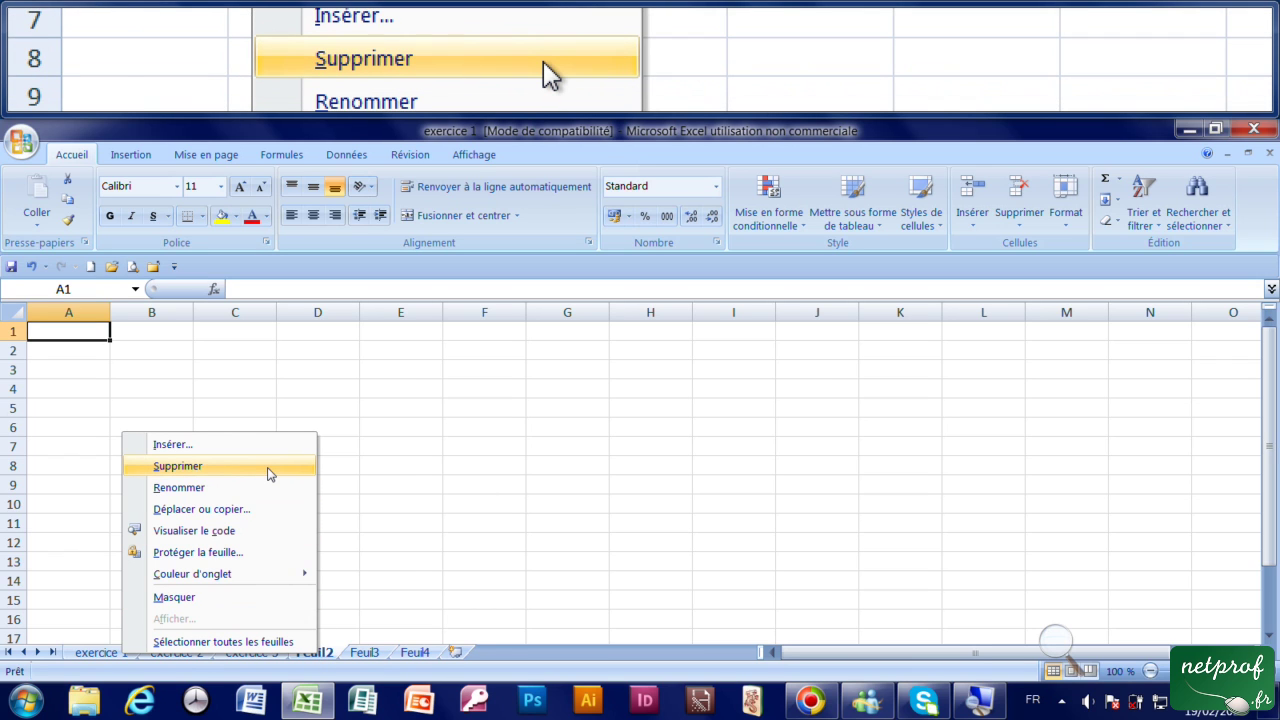
left_click(268, 473)
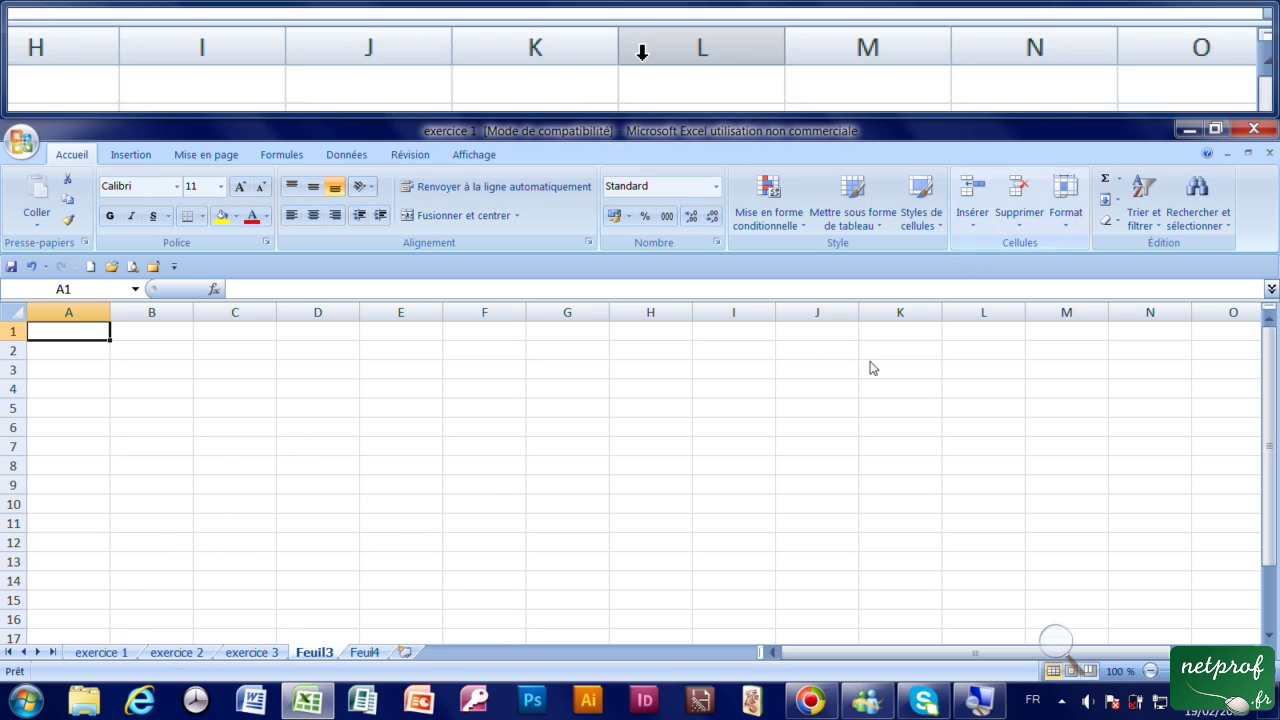
Step: Delete the remaining added worksheets Feuil3 and Feuil4 from the workbook
left_click(320, 489)
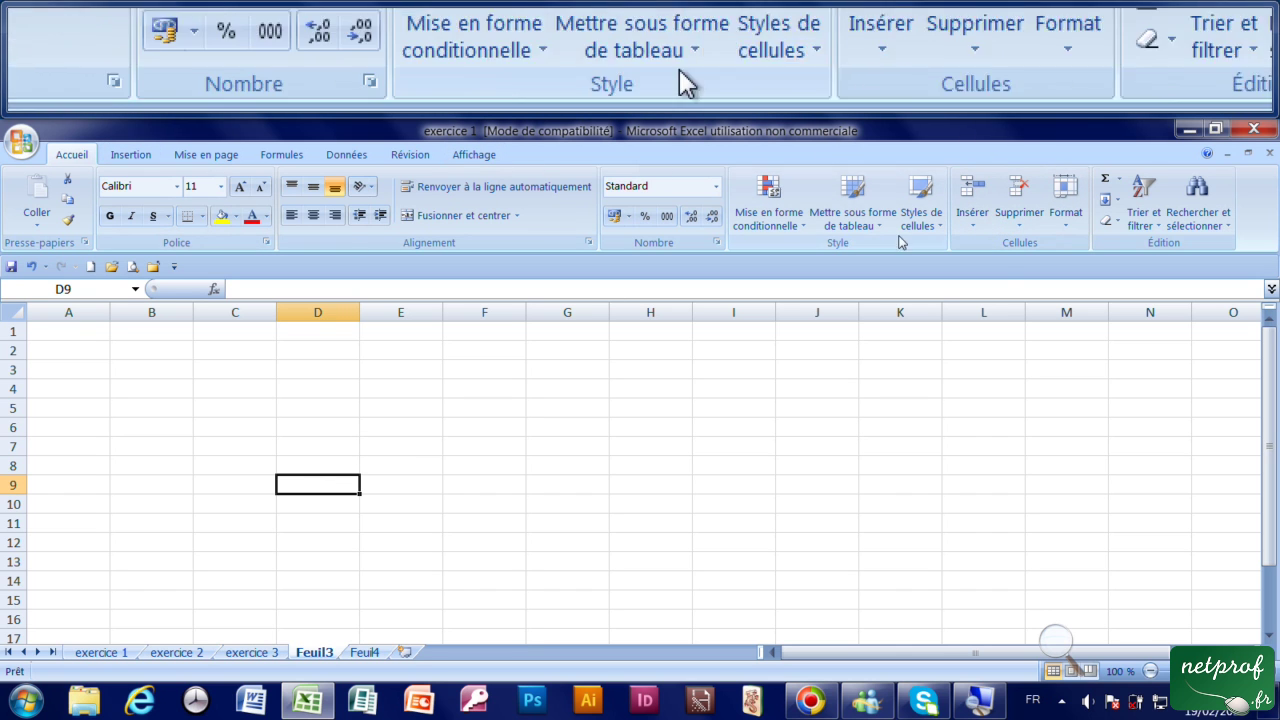
left_click(1019, 234)
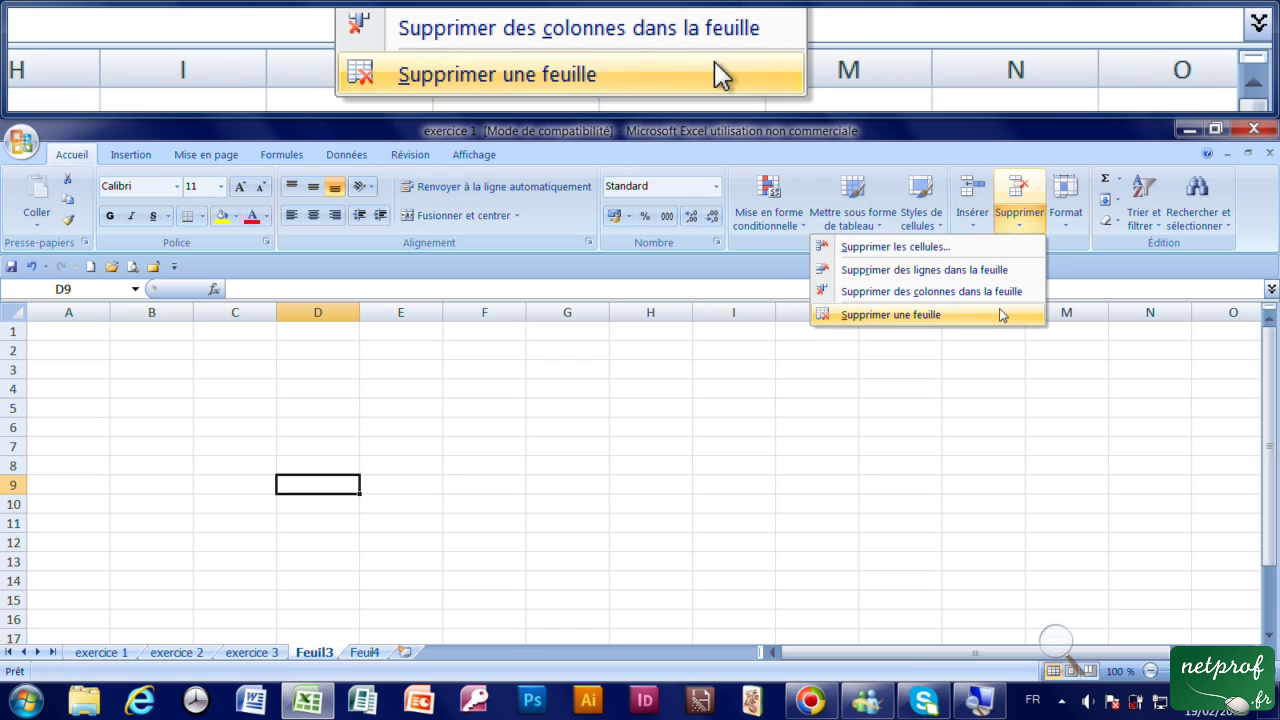
left_click(1002, 316)
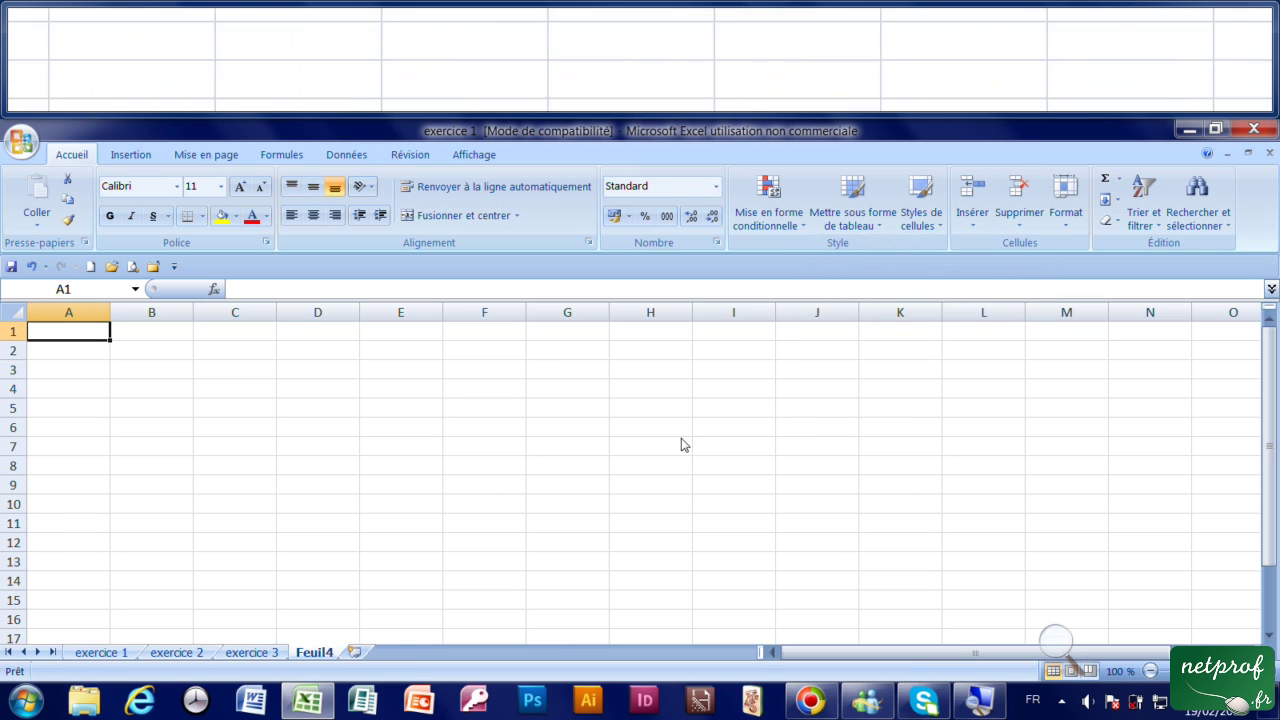
left_click(449, 490)
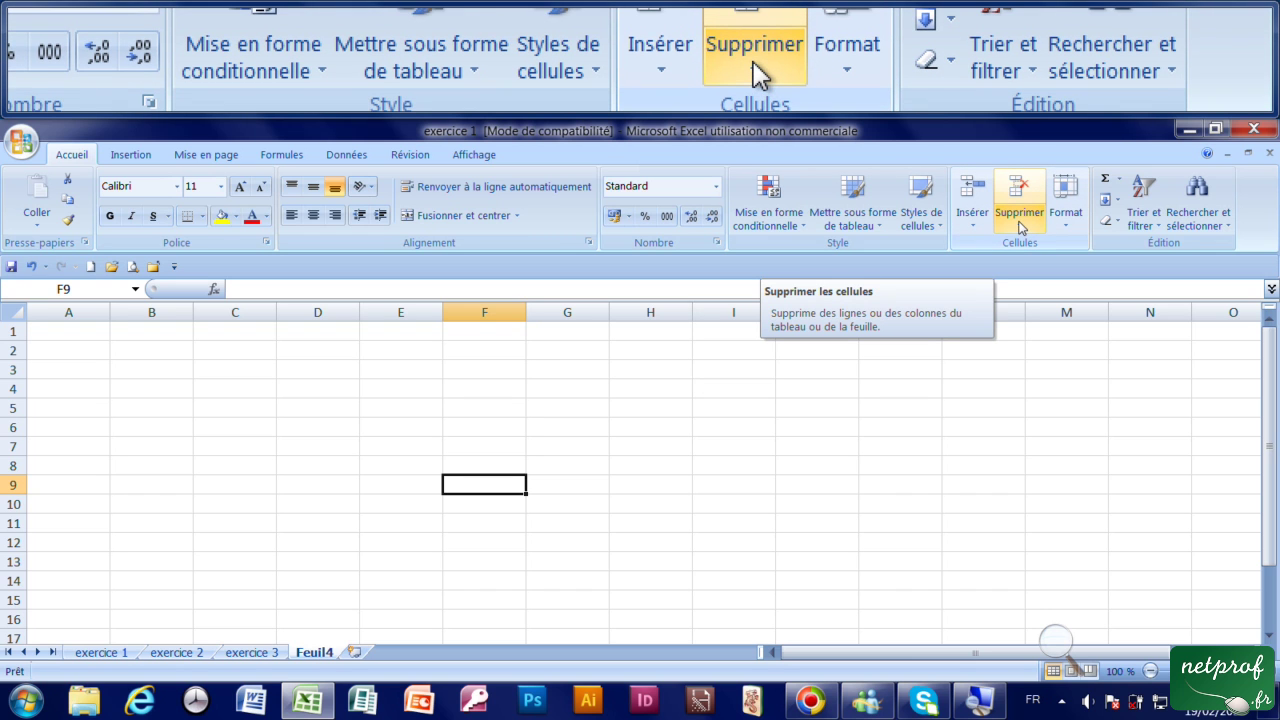
left_click(1020, 232)
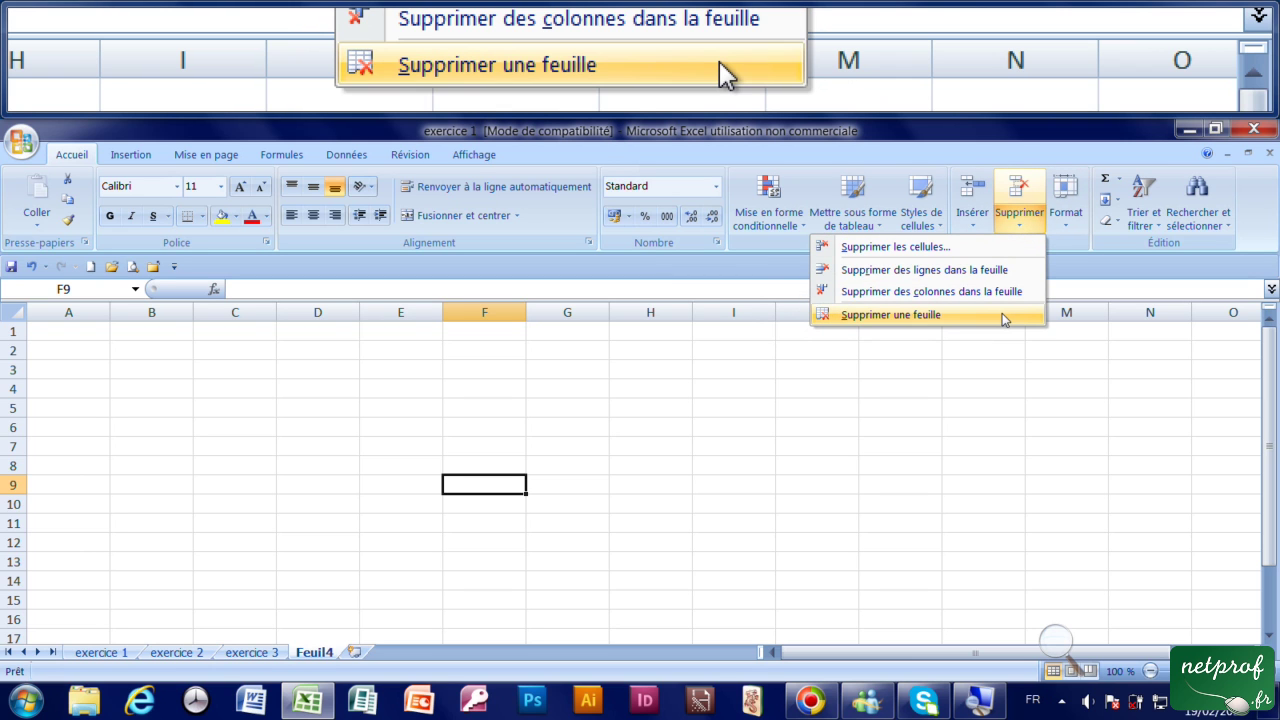
left_click(1002, 313)
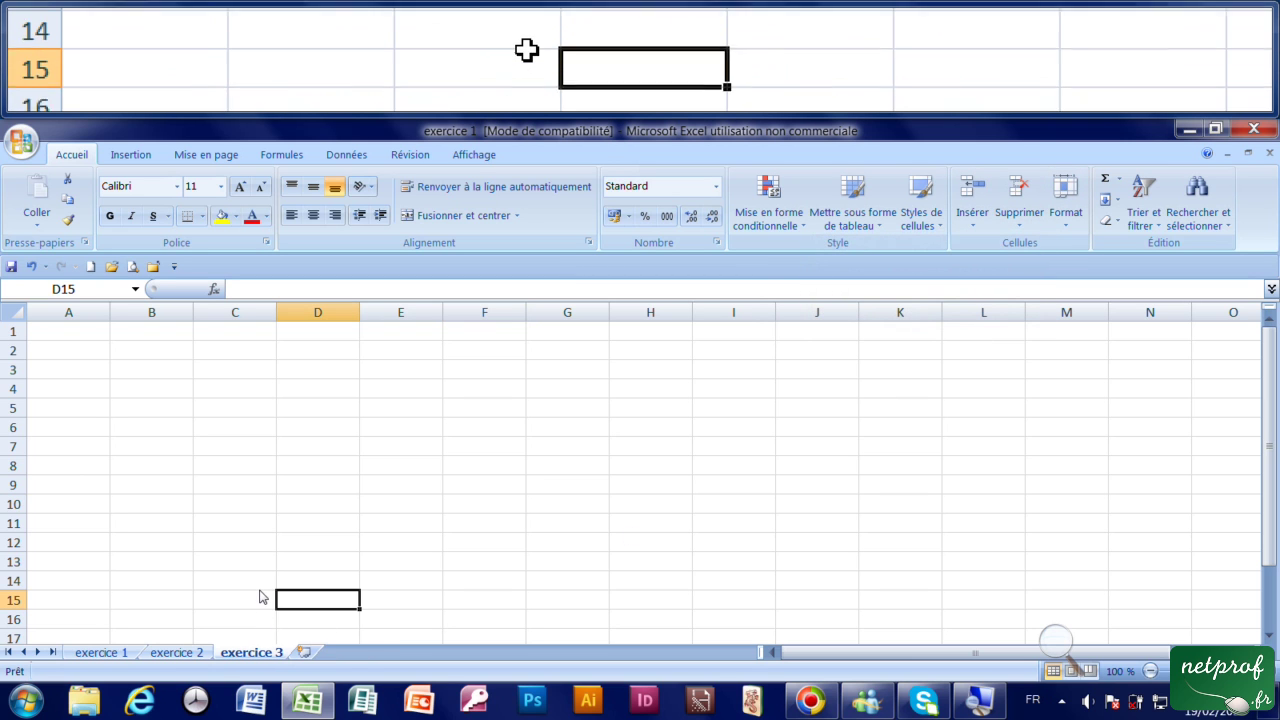
Step: Delete the worksheets exercice 3 and exercice 2, then select cell B13 on the exercice 1 sheet
left_click(255, 584)
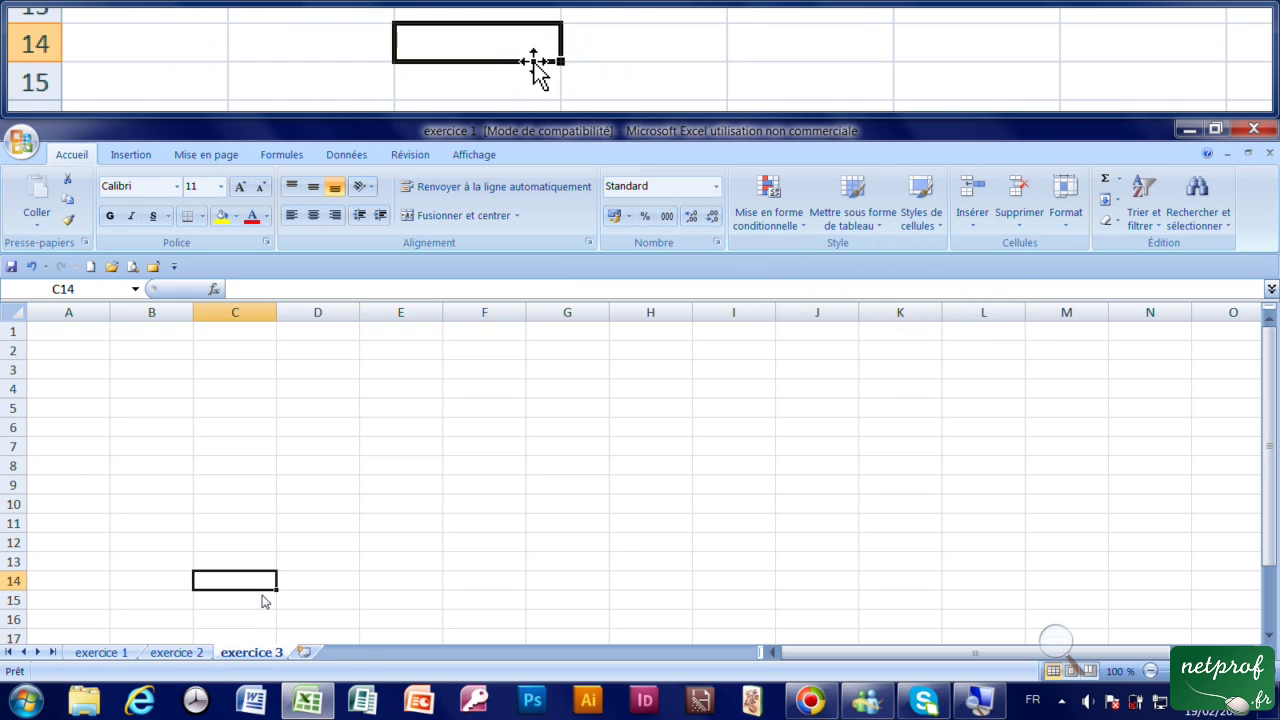
right_click(258, 655)
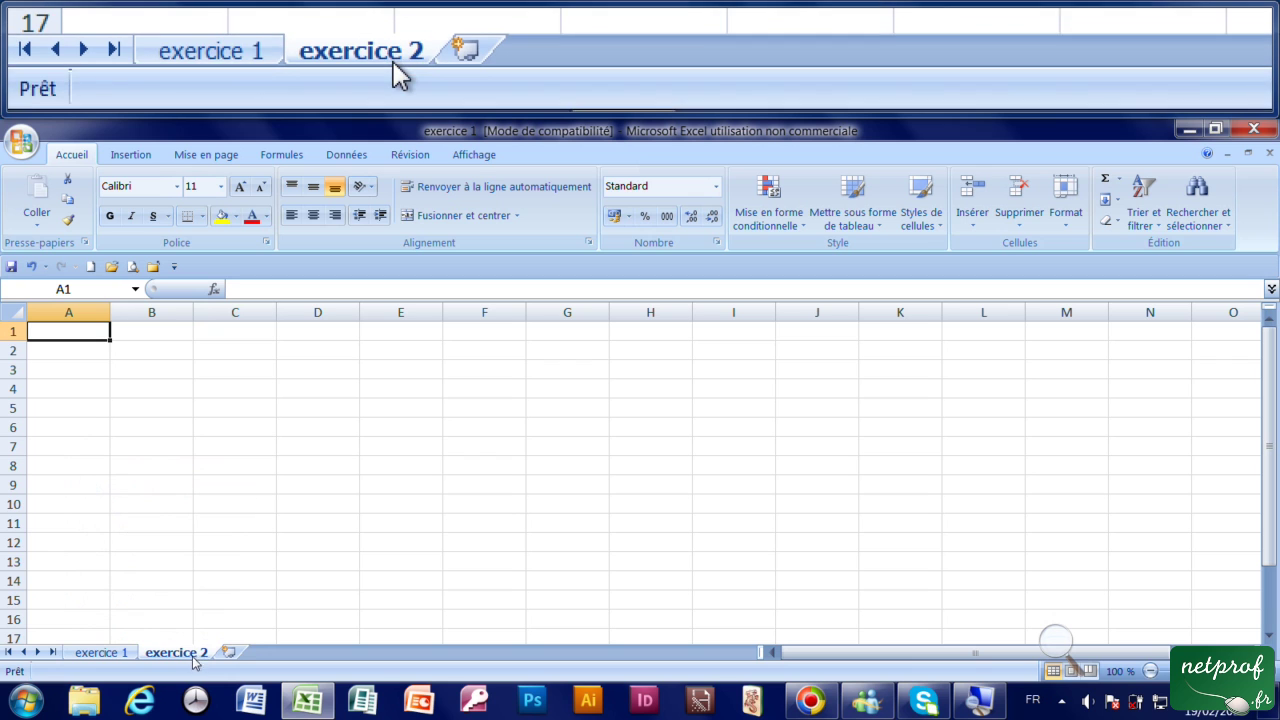
right_click(192, 652)
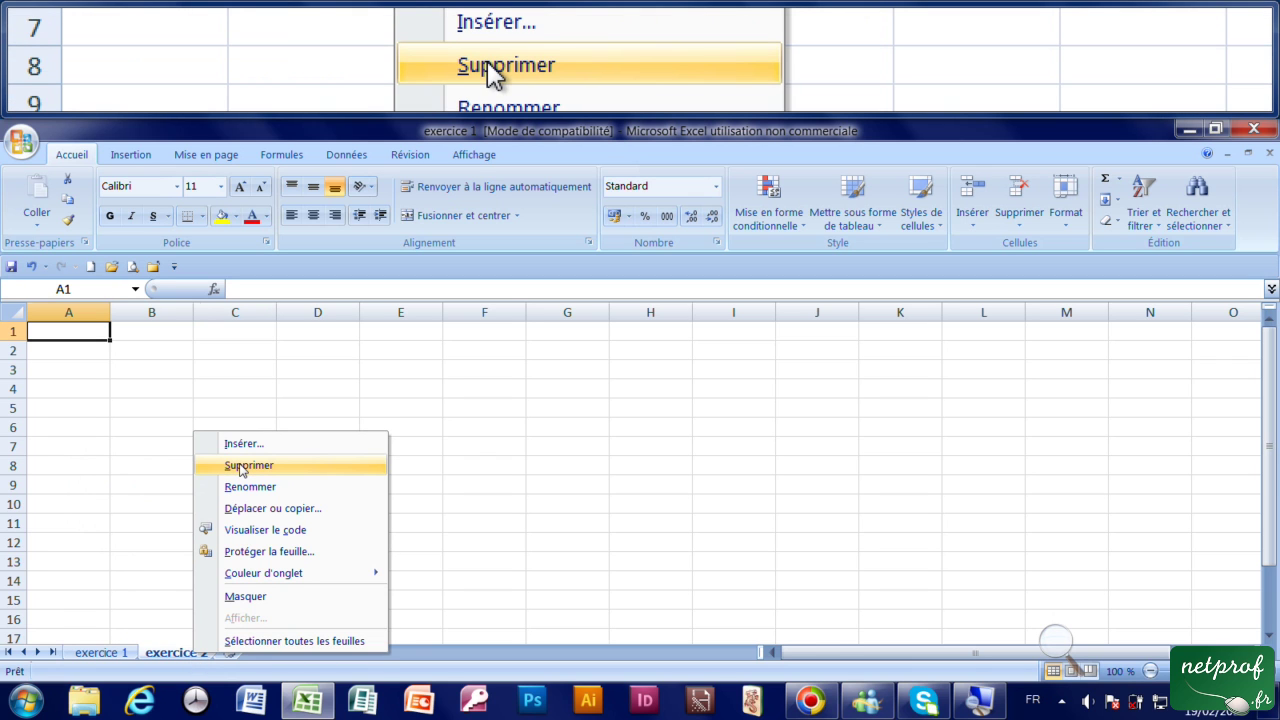
left_click(240, 466)
left_click(272, 608)
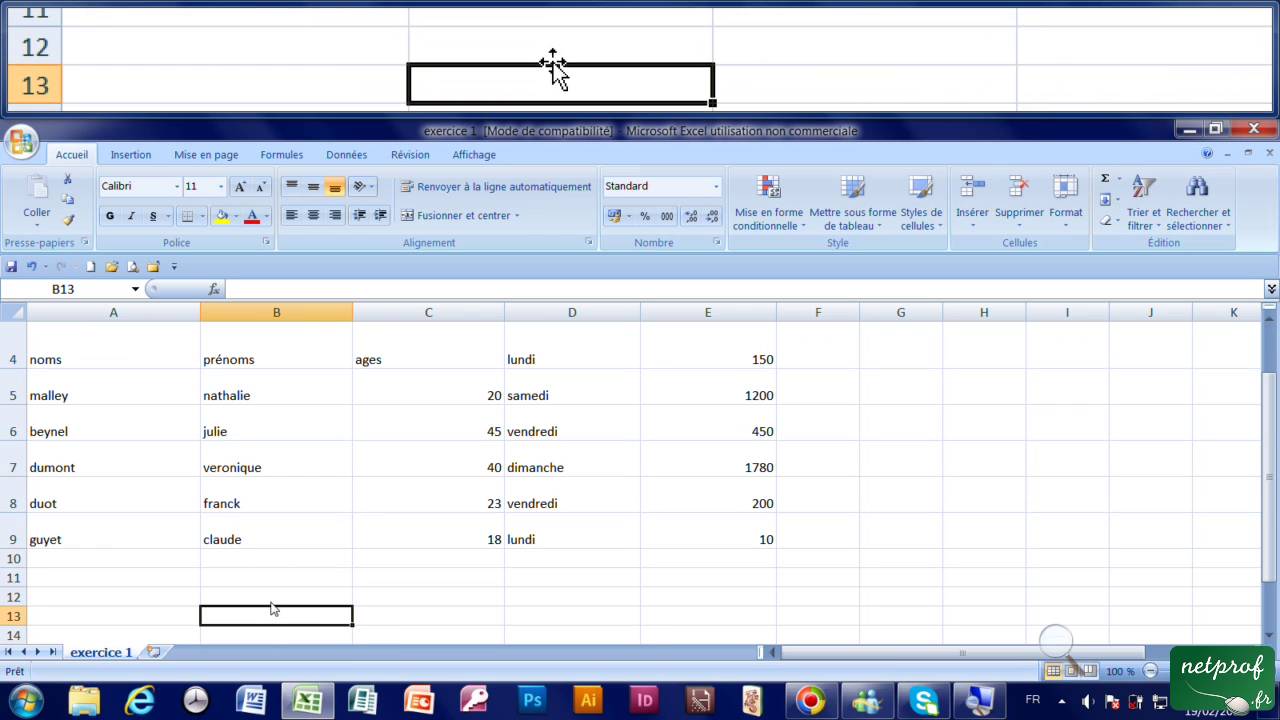